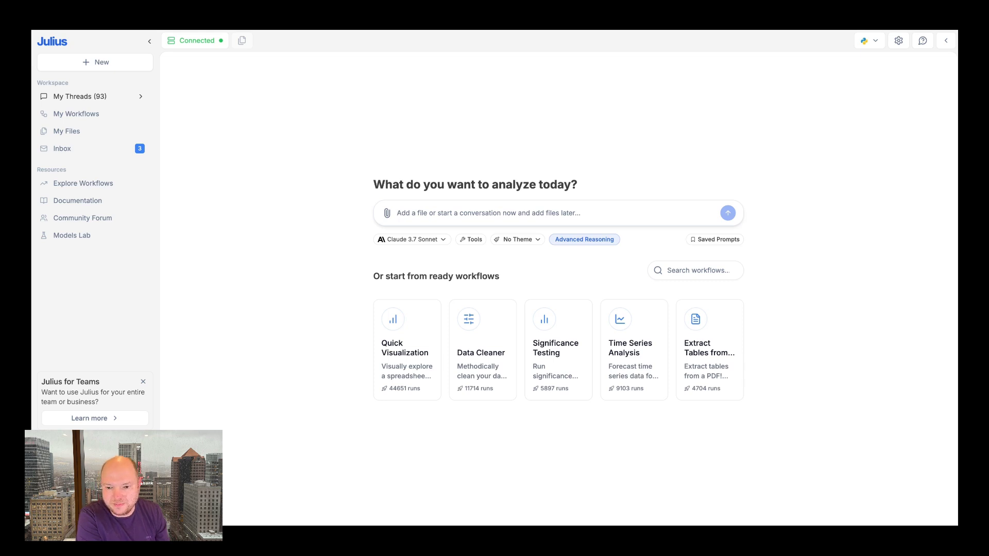
Submit the prompt "Find the last 100 developer questions related to genai on stackoverflow and show them to me in a table categorized by topic.".
text(Find)
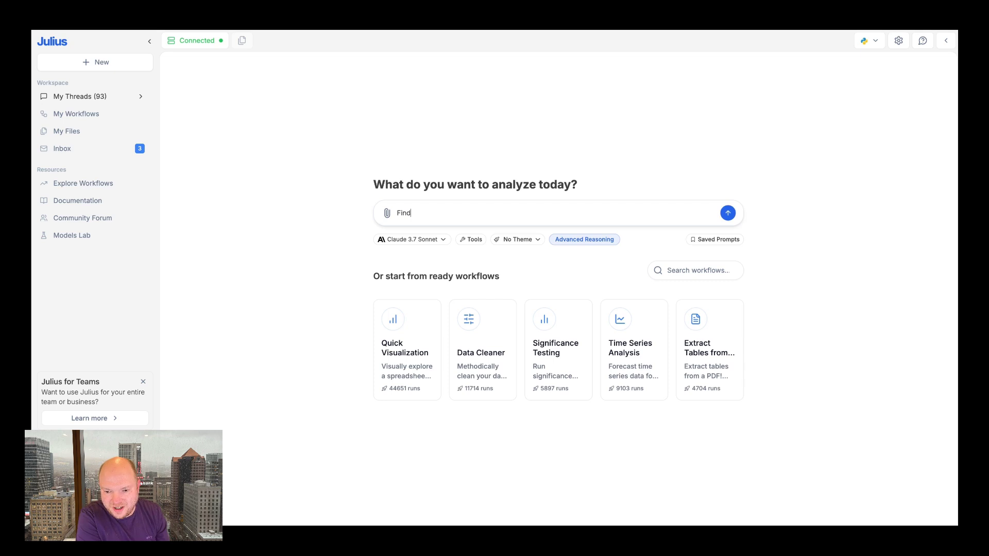
text( the ls tast 100 developer questions related to genai)
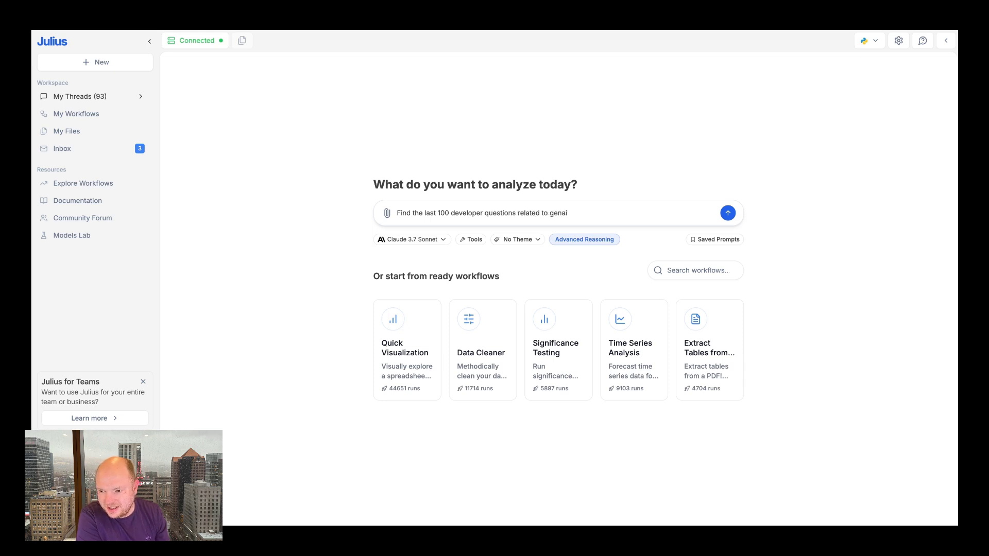
text( on stackov)
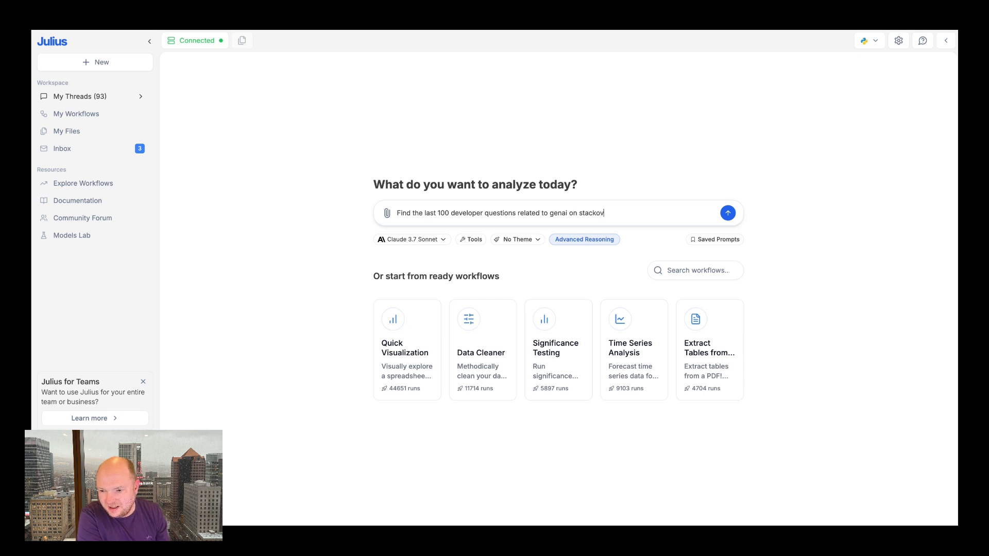
text(erflow)
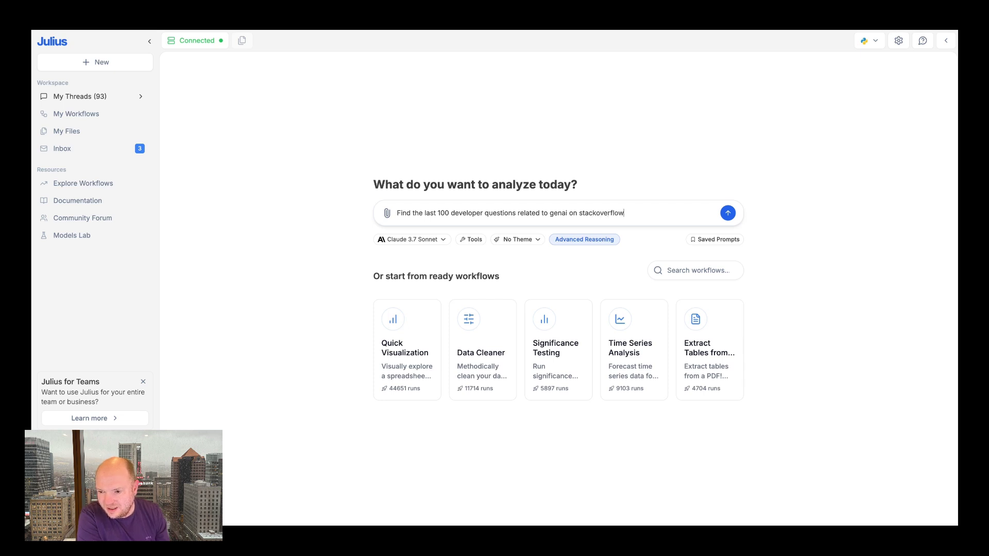
text( and show them to me in a table)
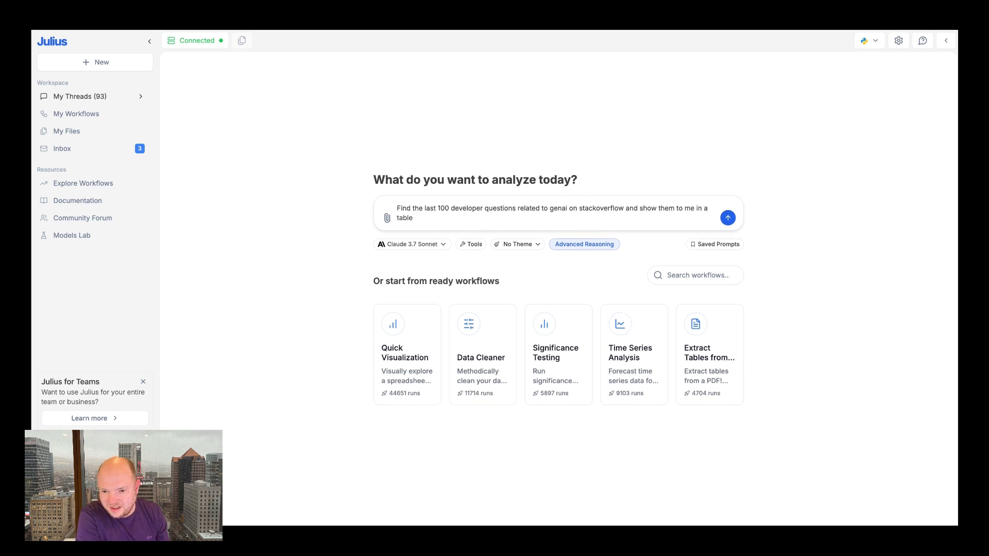
text( cag)
key(BackSpace)
text(tegorized by topic.)
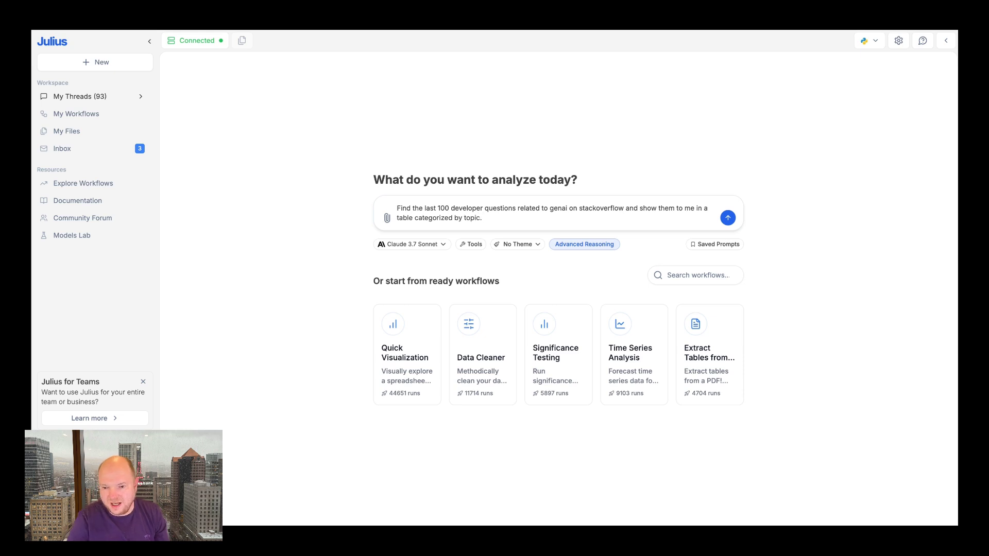
click(728, 218)
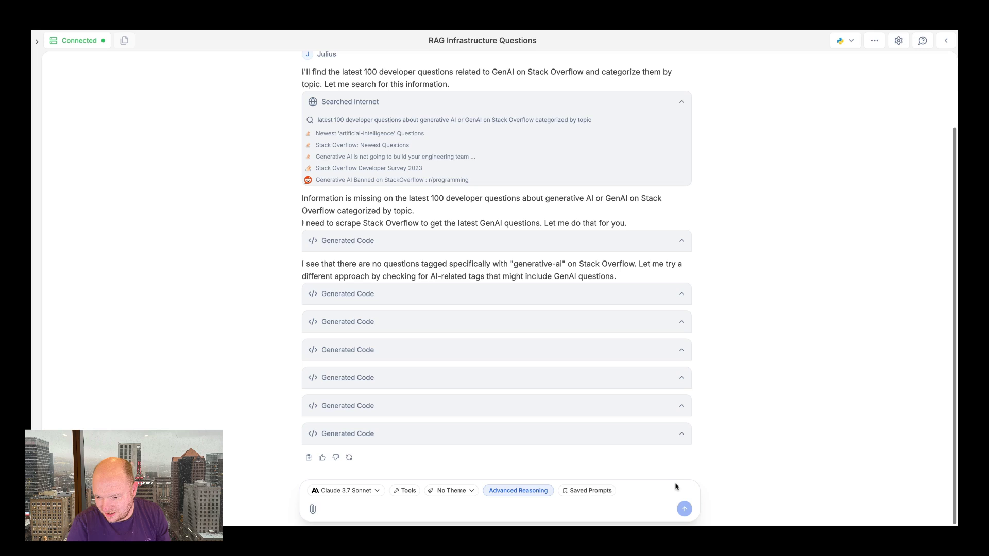
Send the follow-up "can you use the stackoverflow api and check what kind of ai tags there are related to genai.".
click(520, 504)
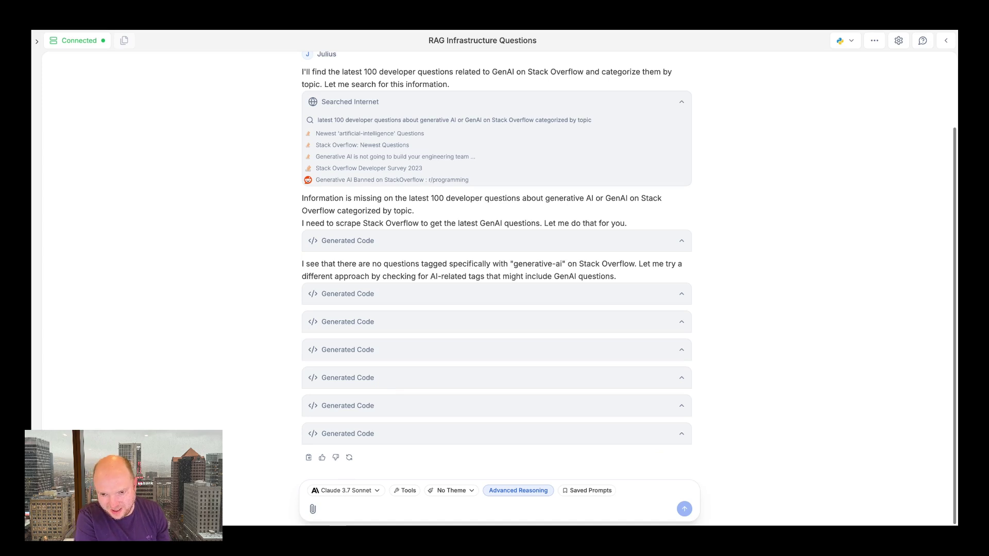
text(can you )
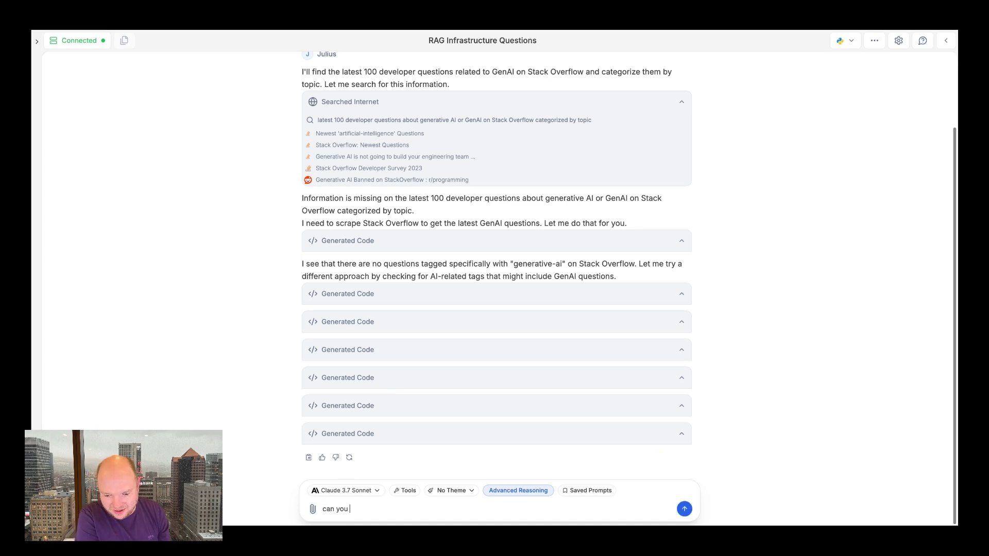
text(use te)
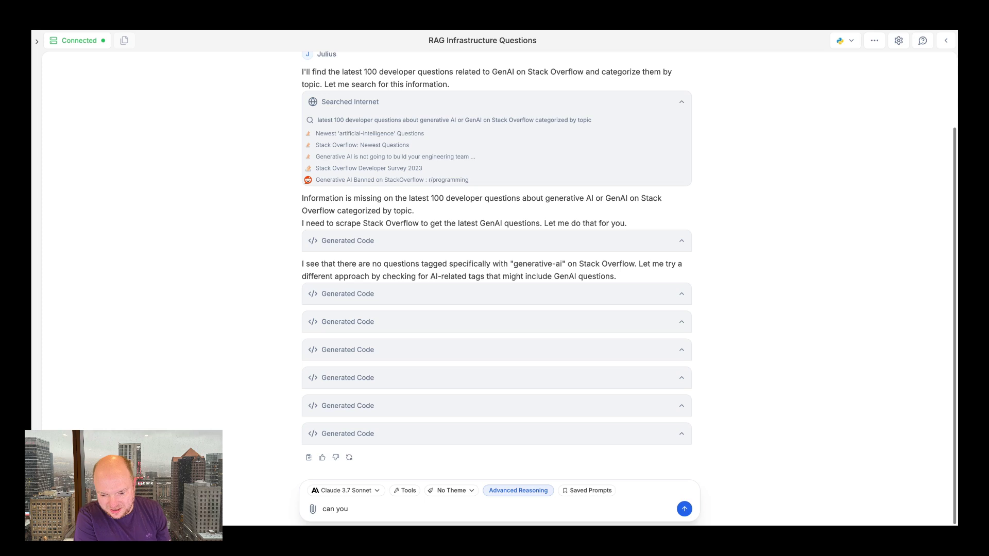
key(BackSpace)
text(he s)
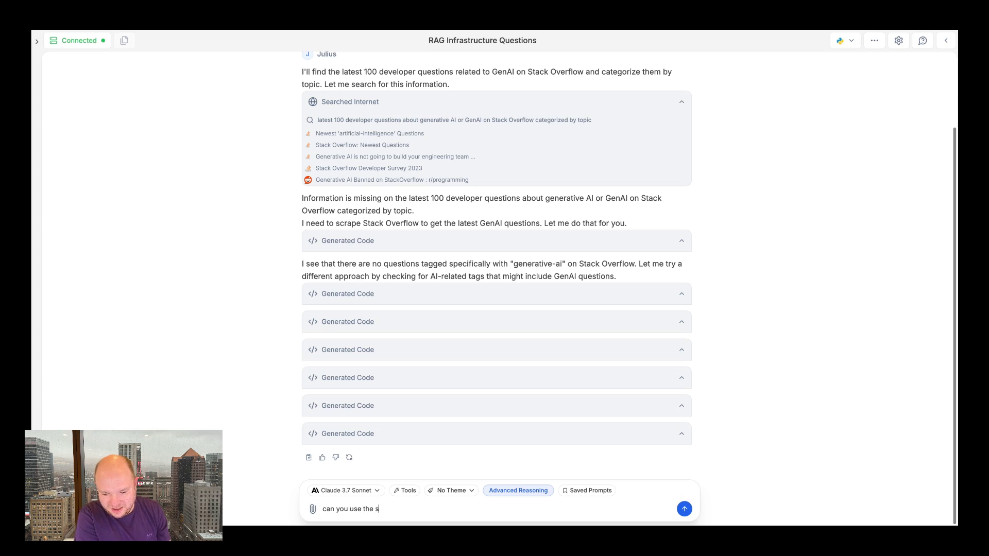
text(tackoverflow ap)
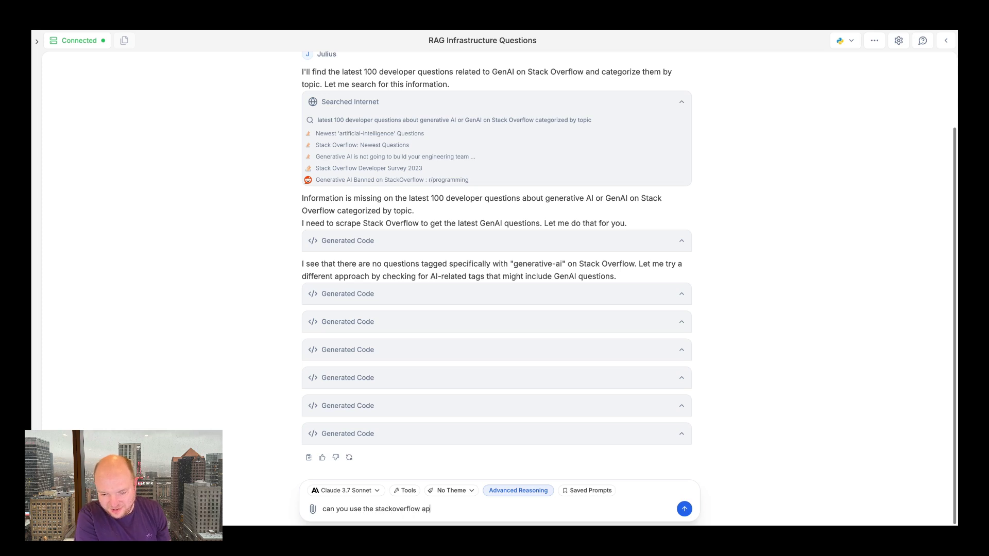
text(i and check )
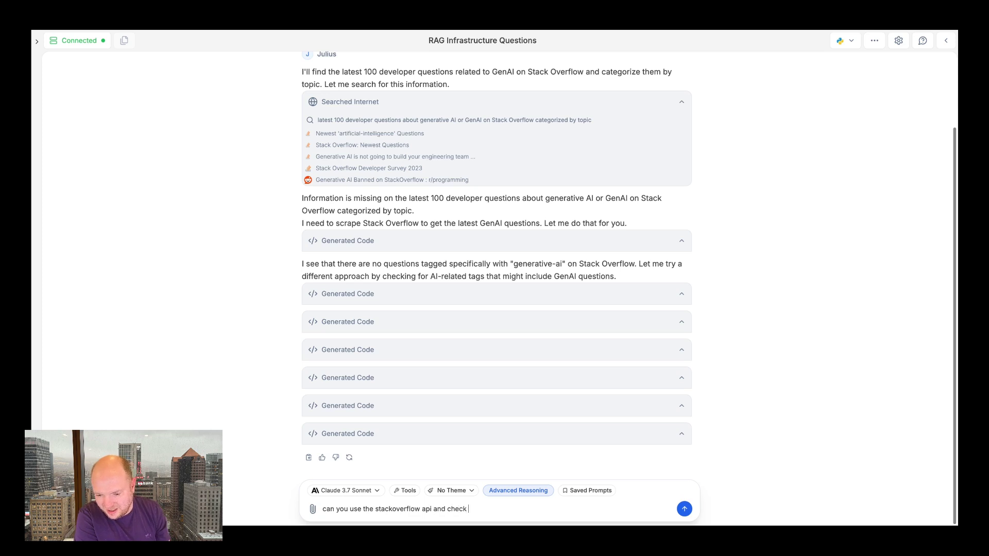
text(what kind of ai tags there are )
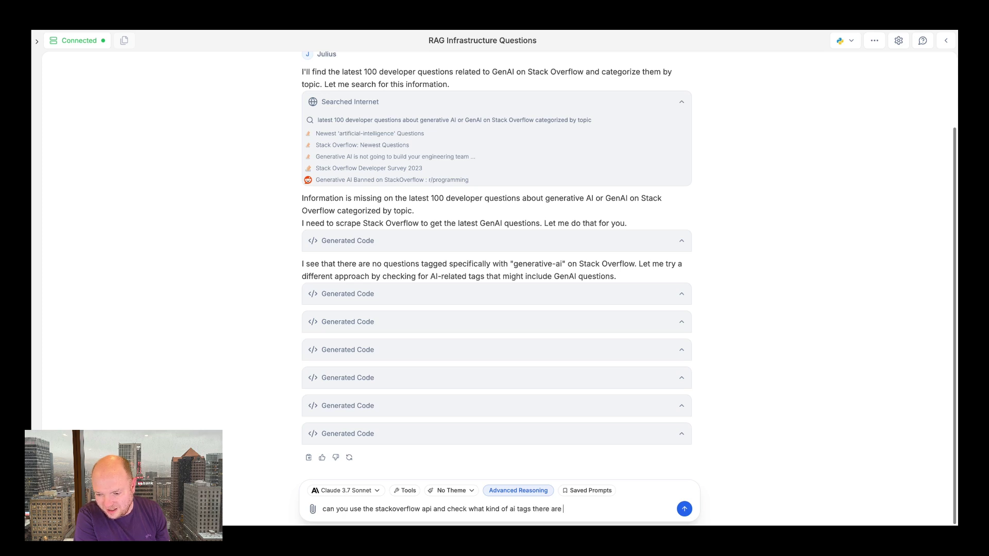
text(related to genai.)
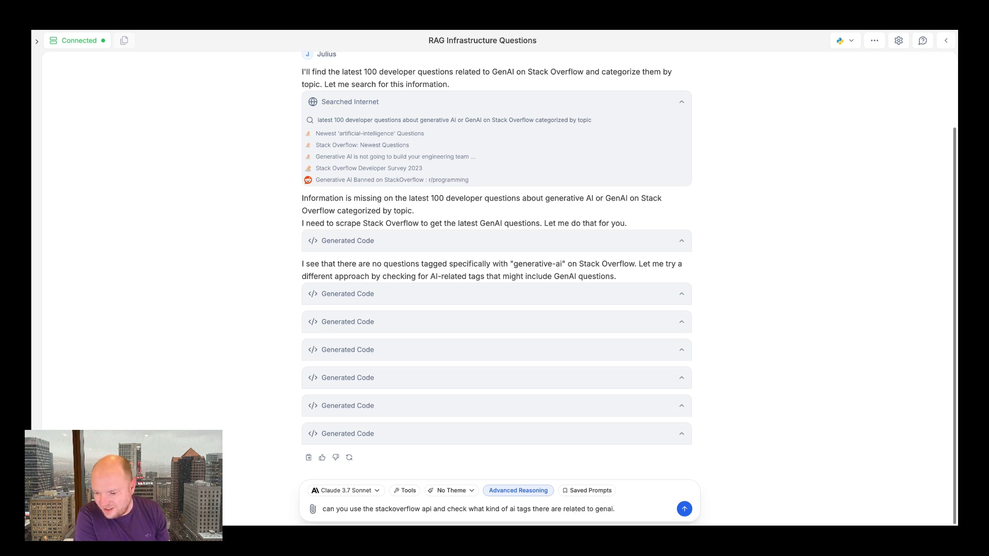
key(Return)
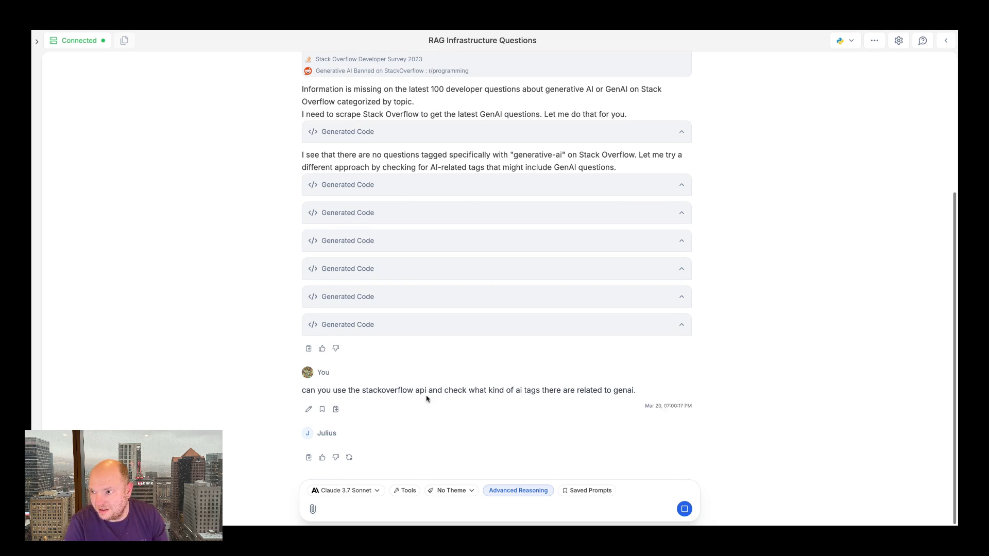
click(851, 44)
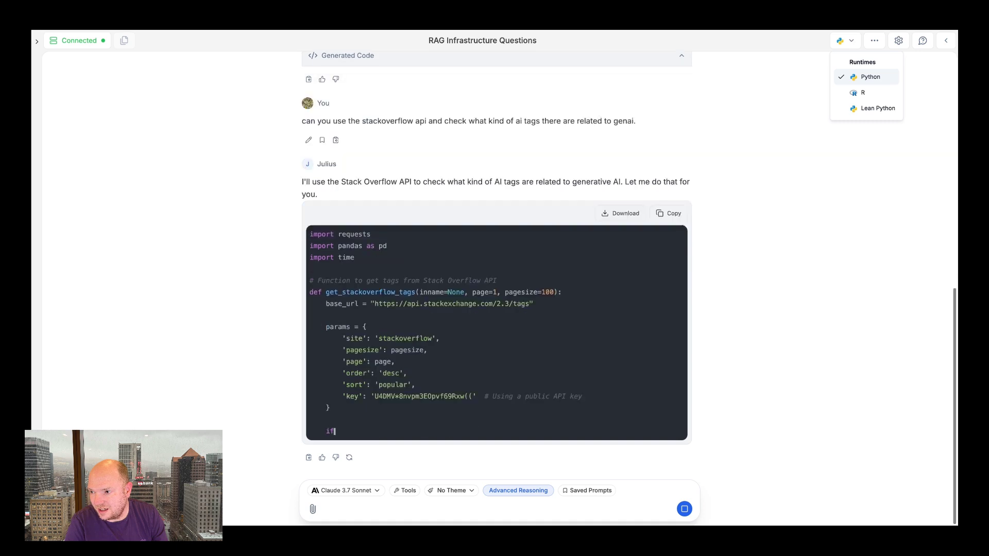
click(745, 110)
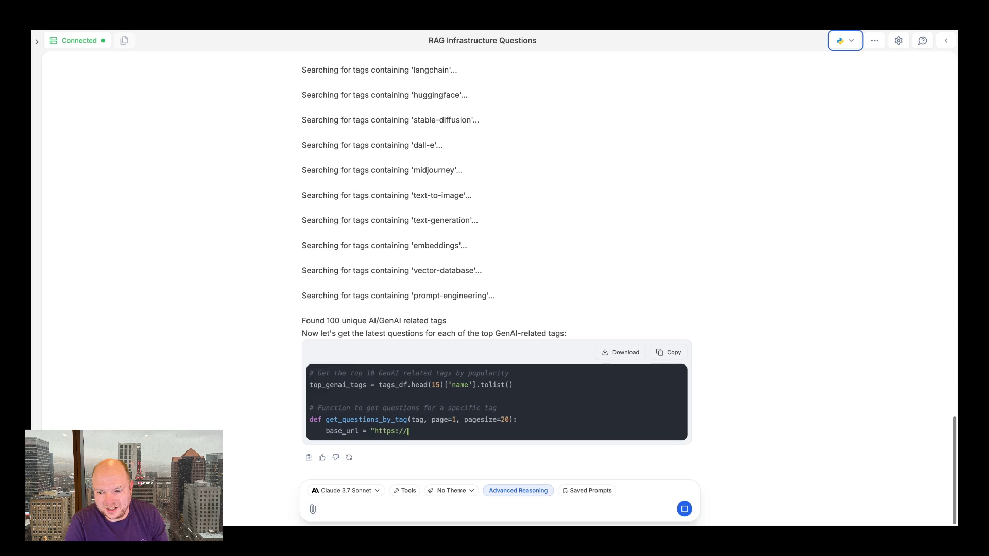
Review the response to the tag request, from the searched tags and categorization code to the summary of question topics.
scroll(361, 172, up, 10)
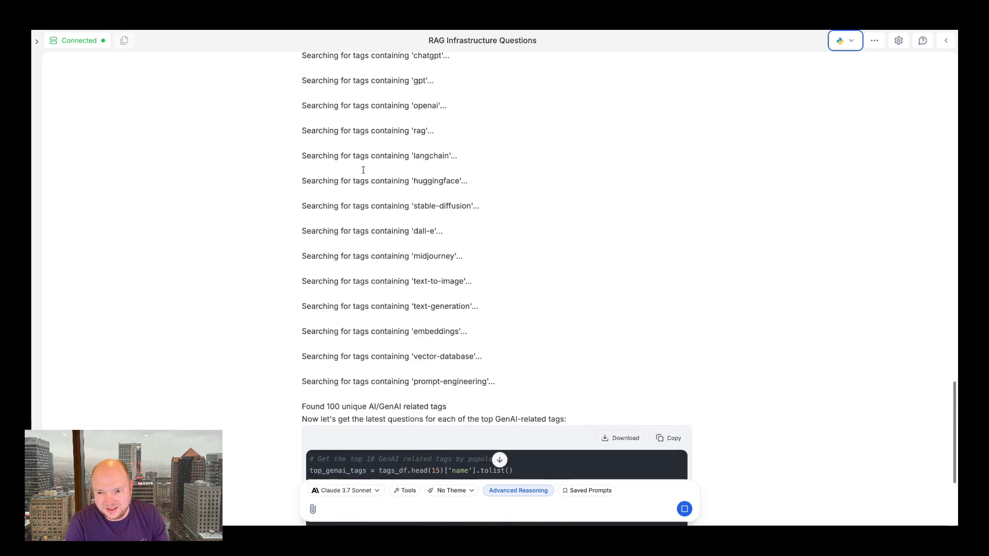
scroll(362, 169, down, 15)
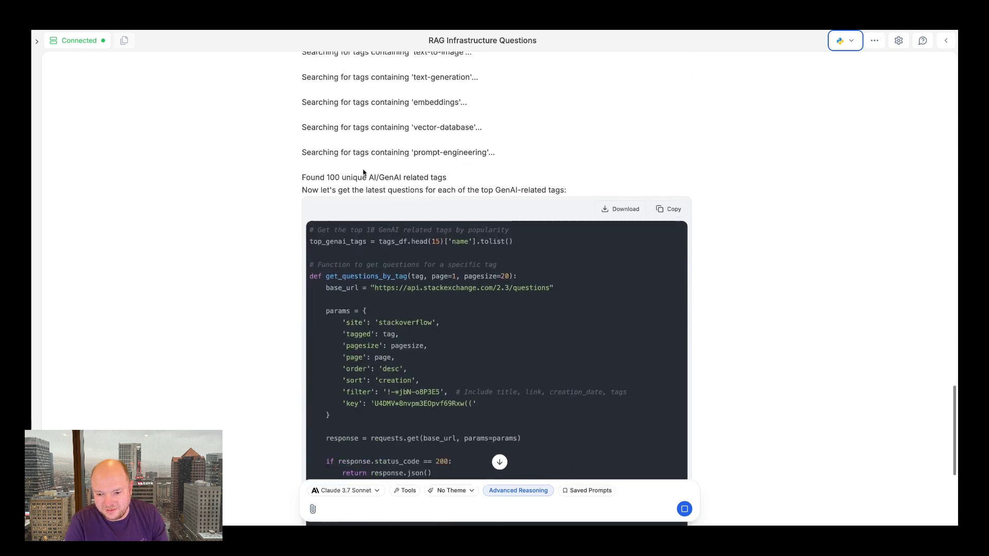
scroll(363, 169, up, 15)
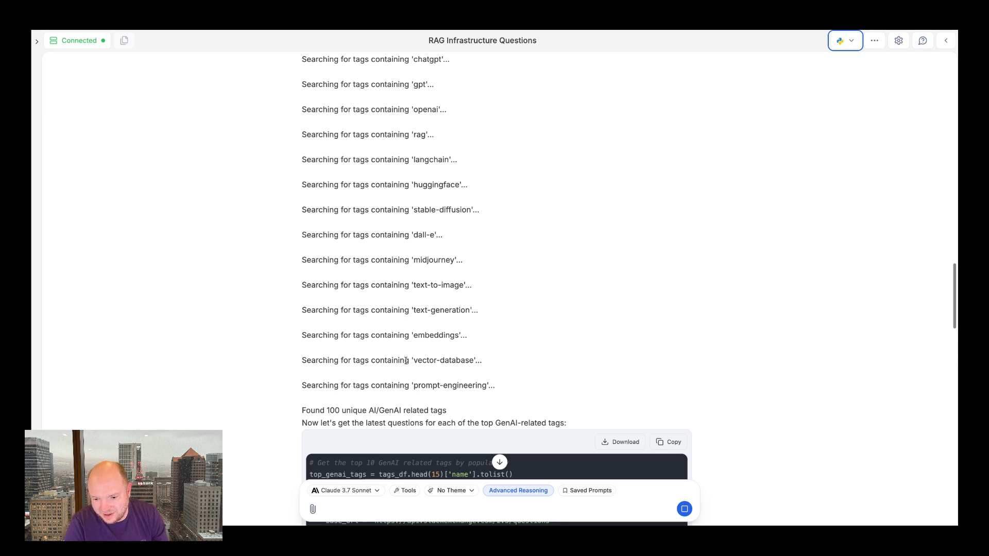
scroll(406, 361, down, 15)
scroll(312, 324, down, 5)
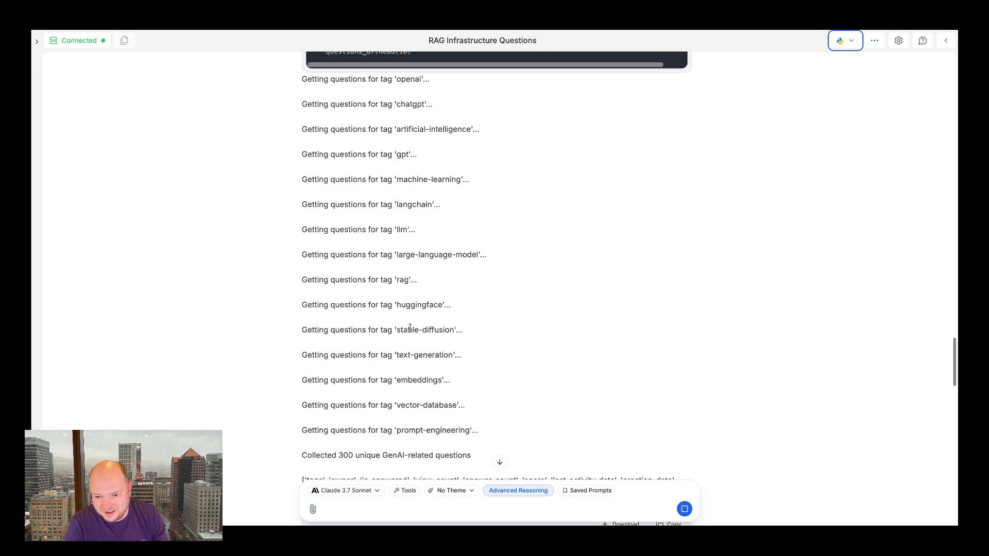
scroll(407, 365, down, 5)
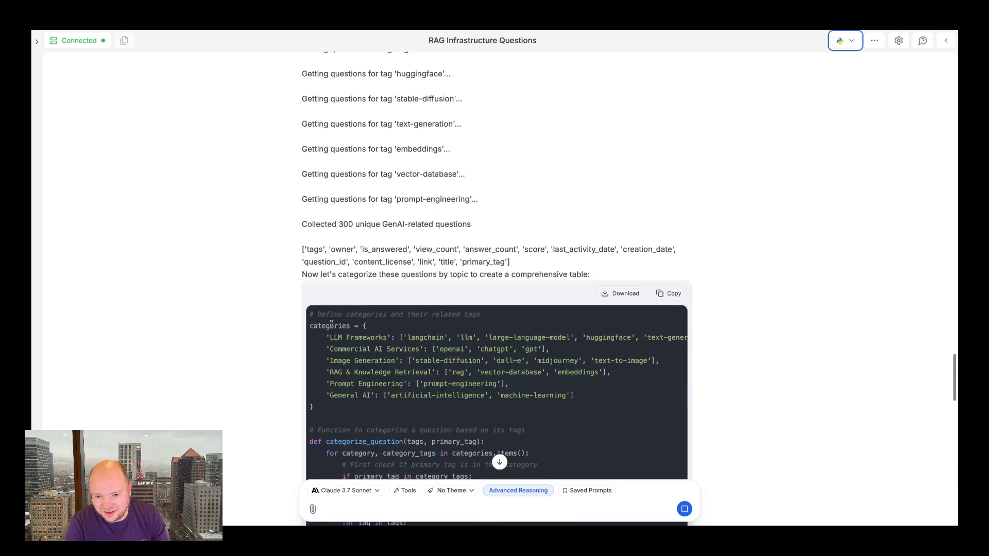
scroll(324, 292, down, 1)
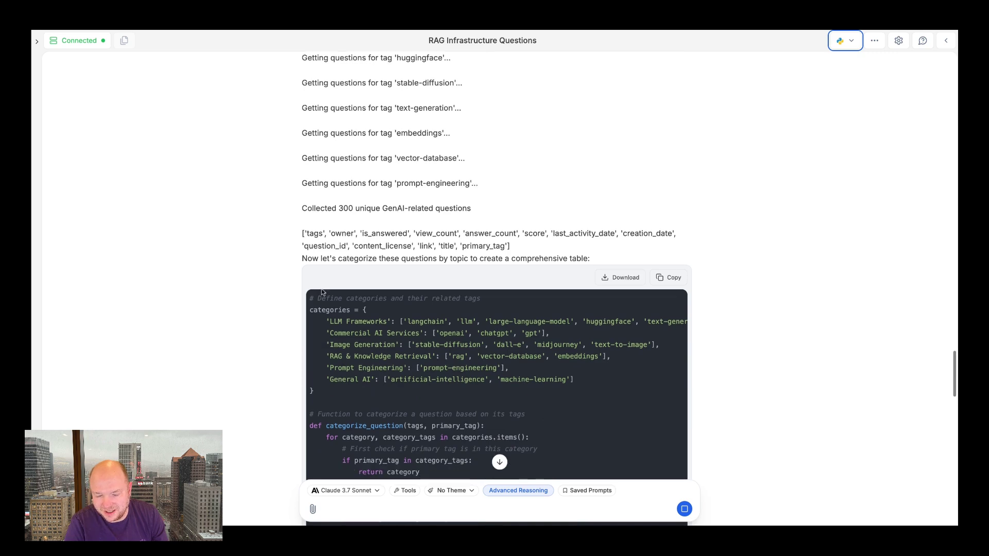
scroll(335, 304, down, 10)
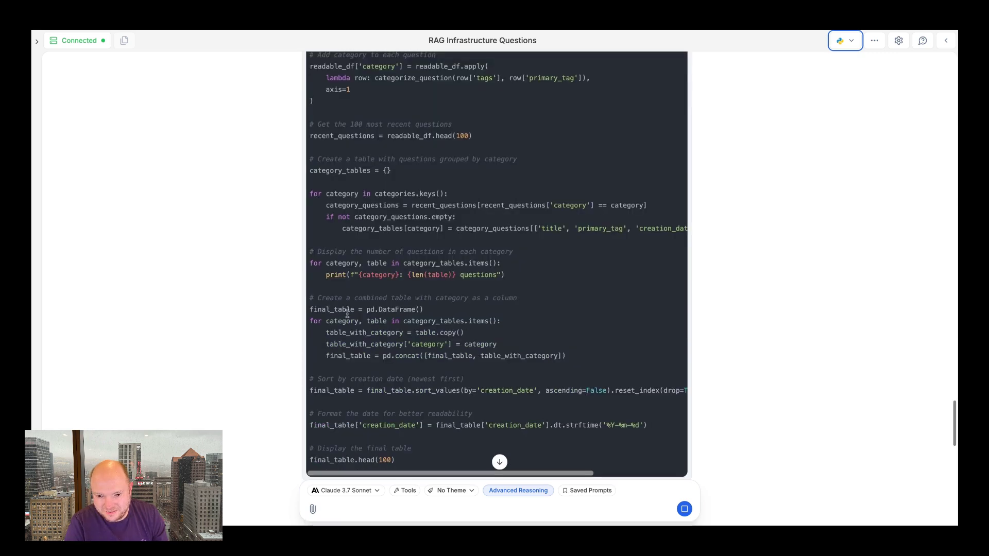
scroll(347, 312, down, 5)
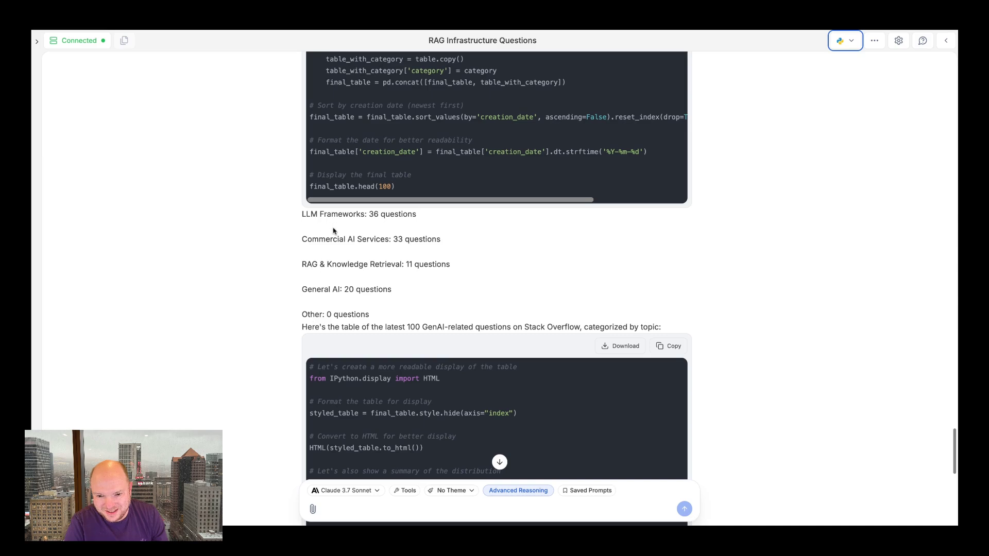
scroll(334, 231, down, 10)
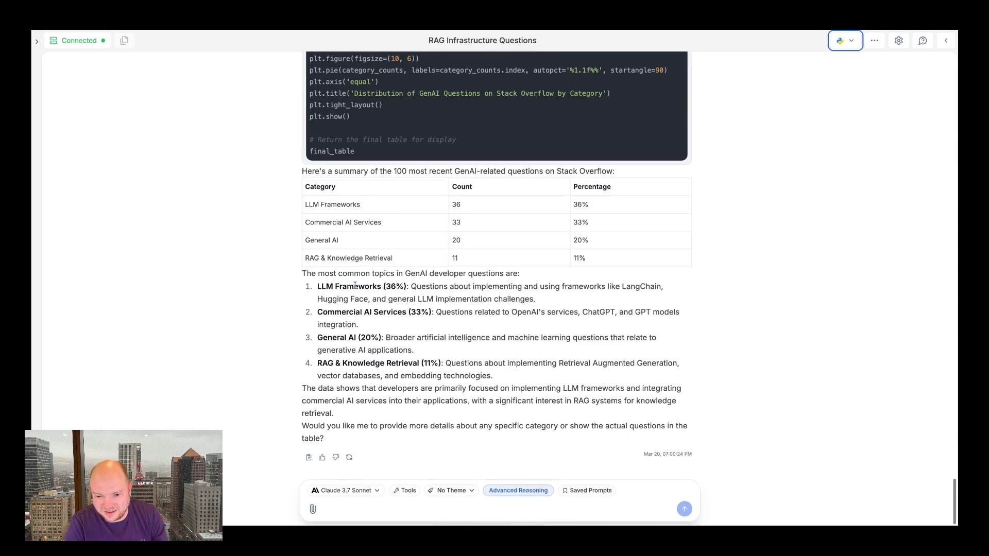
drag(390, 286, 396, 286)
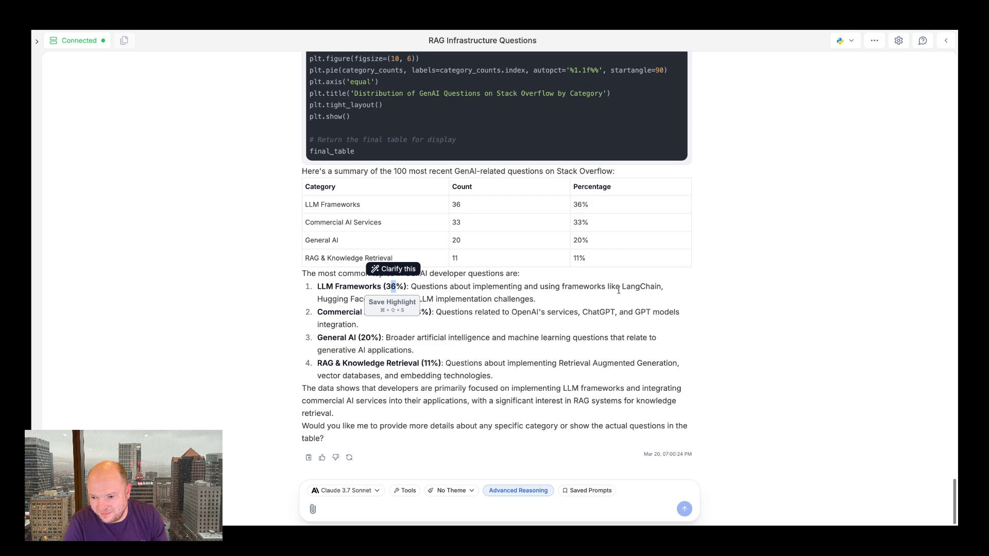
click(547, 304)
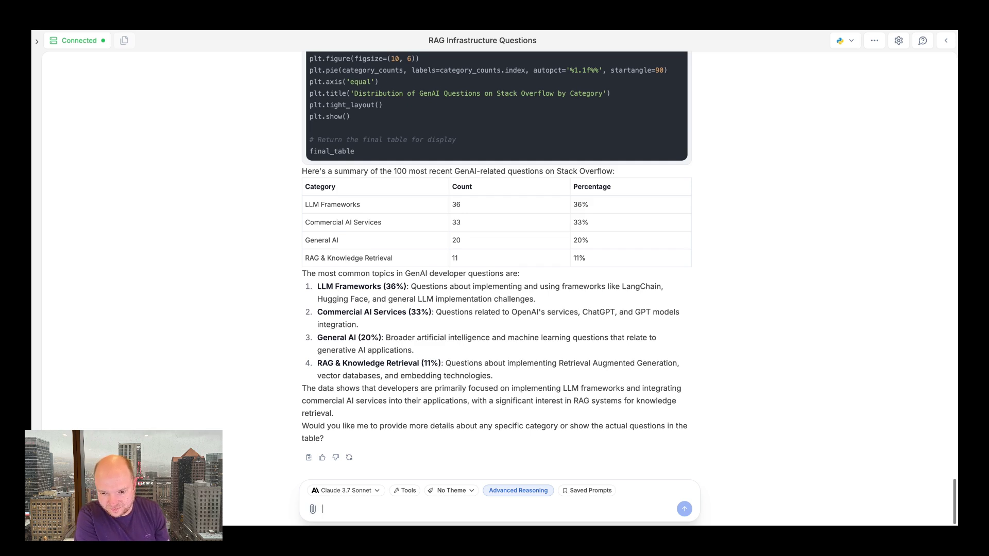
Send the follow-up "Show me the questions about rag and summarize them in a brief paragraph" and read the resulting summary.
text(Show me the )
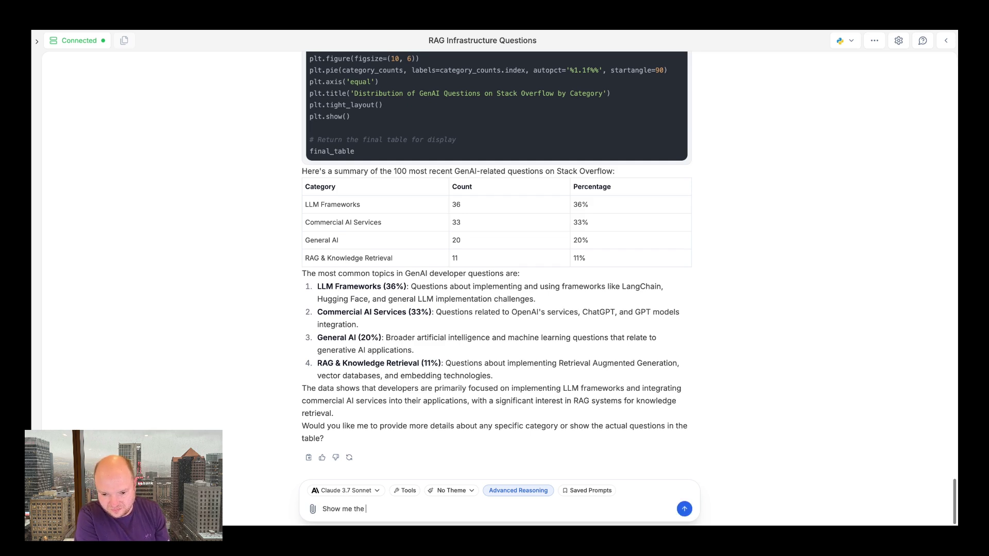
text(questions ab)
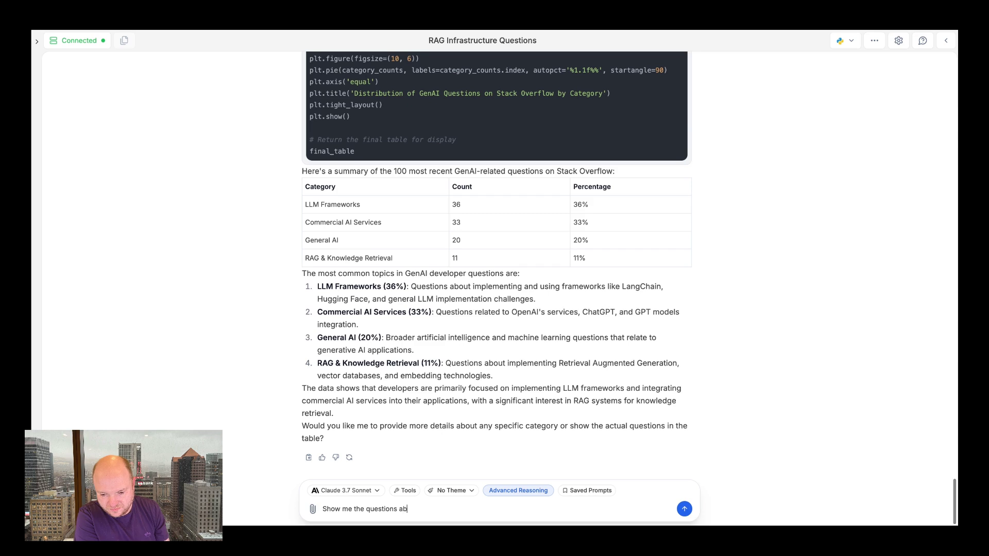
text(out rag and summarize)
key(BackSpace)
text(and summarize them in a brief paragra)
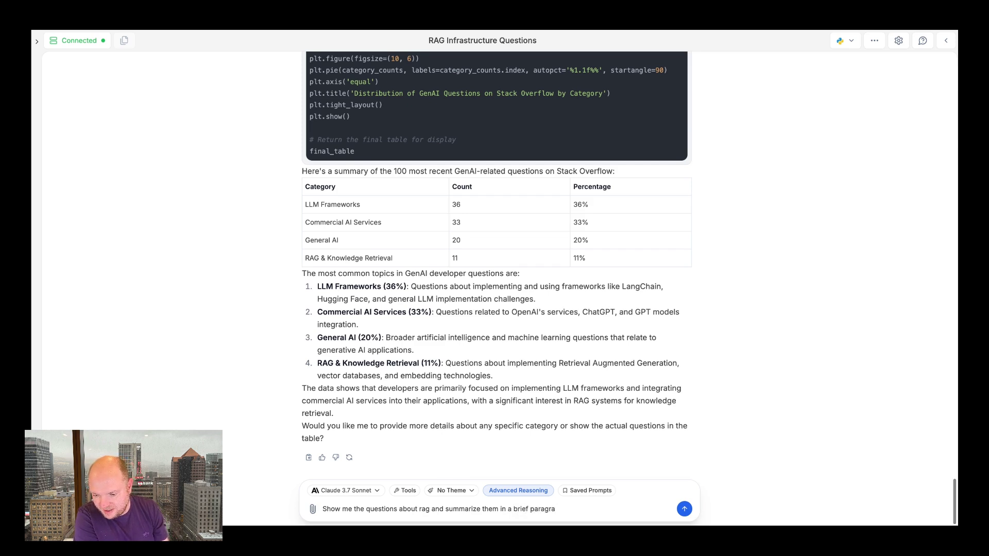
text(ph)
key(Return)
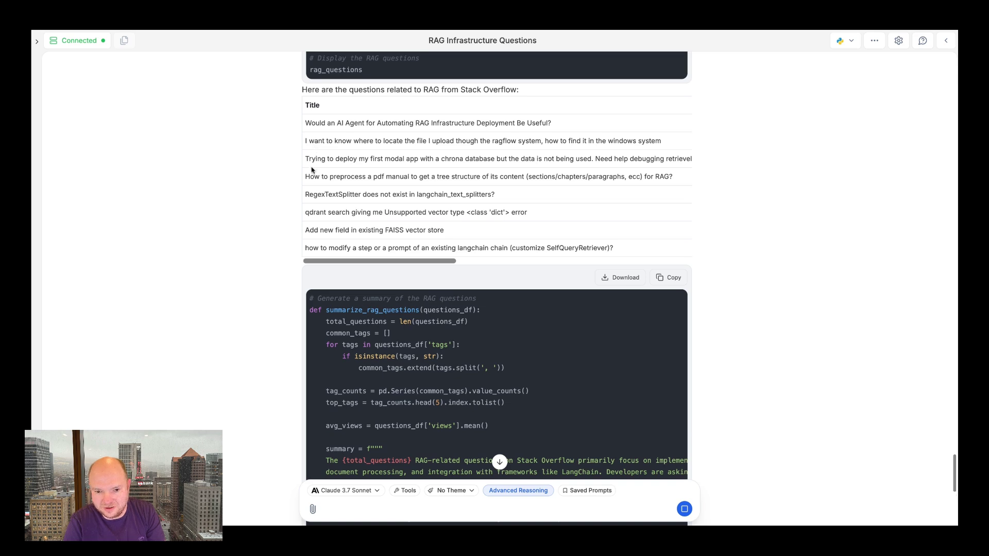
scroll(309, 241, down, 5)
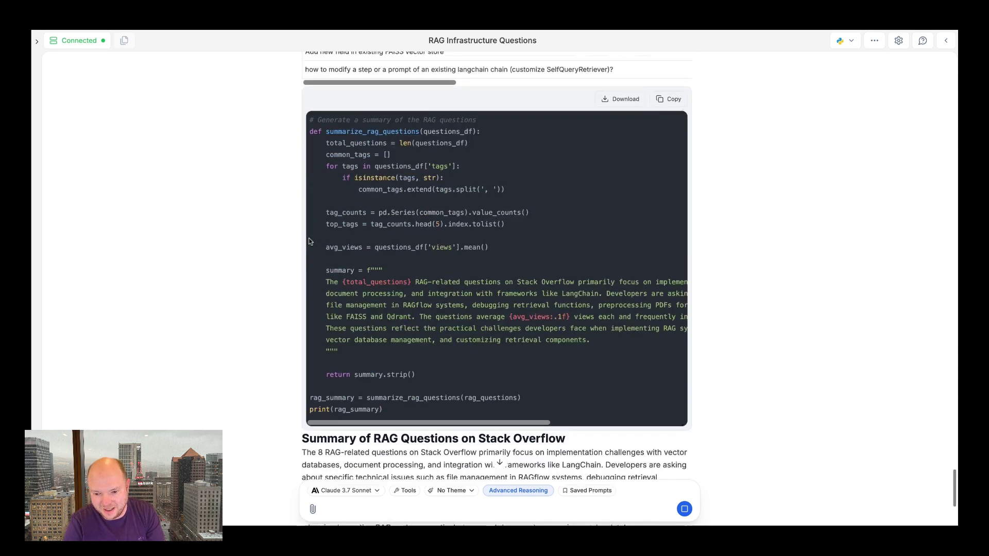
scroll(289, 165, down, 3)
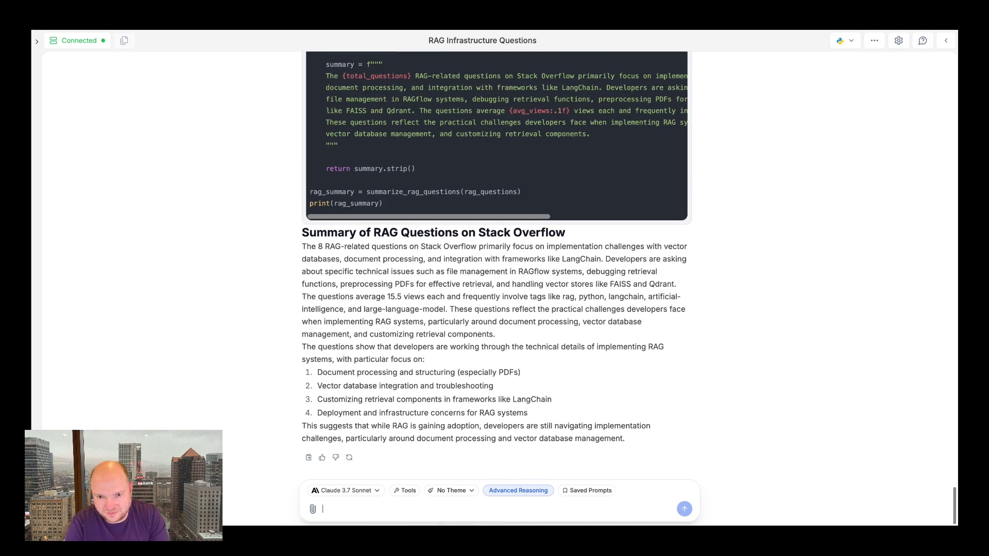
Review the response to the RAG request, from the category overview and list of RAG question titles to the written summary.
scroll(495, 257, up, 7)
scroll(495, 258, up, 2)
scroll(494, 258, down, 3)
scroll(495, 257, up, 10)
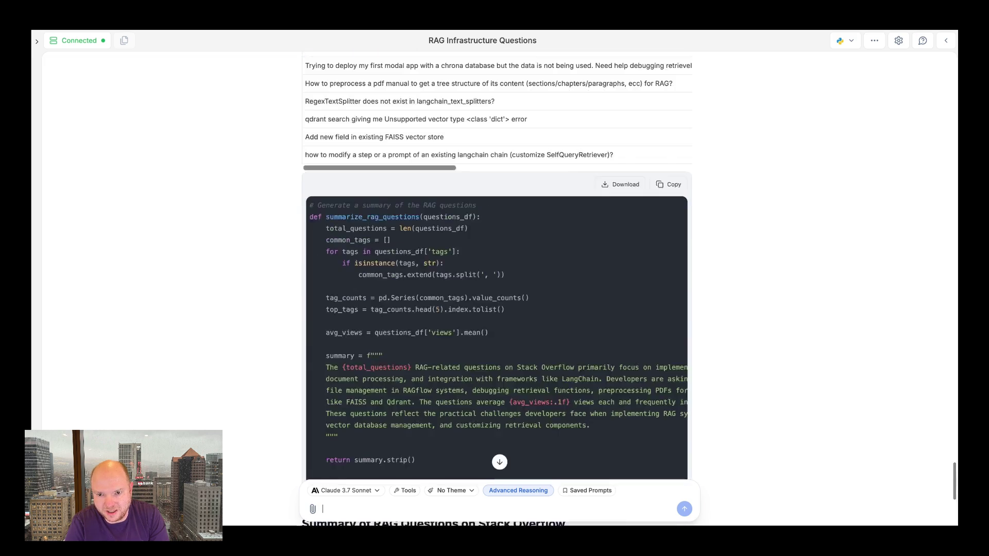
scroll(429, 211, up, 2)
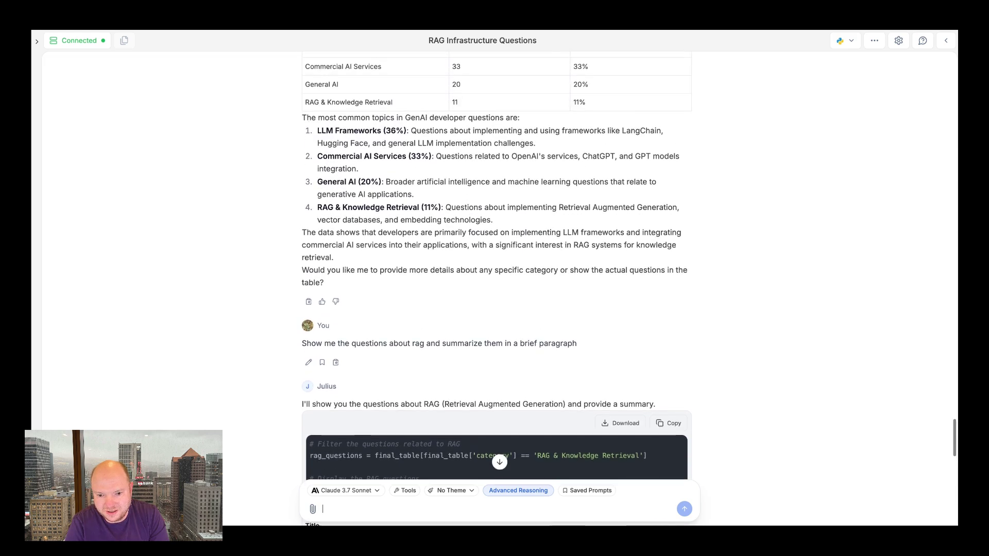
scroll(430, 211, down, 8)
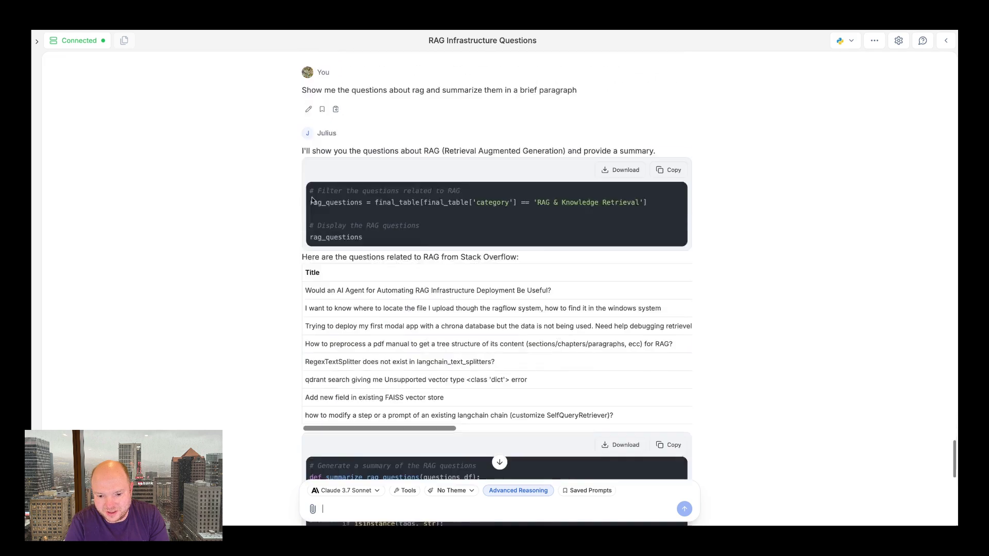
scroll(331, 211, down, 1)
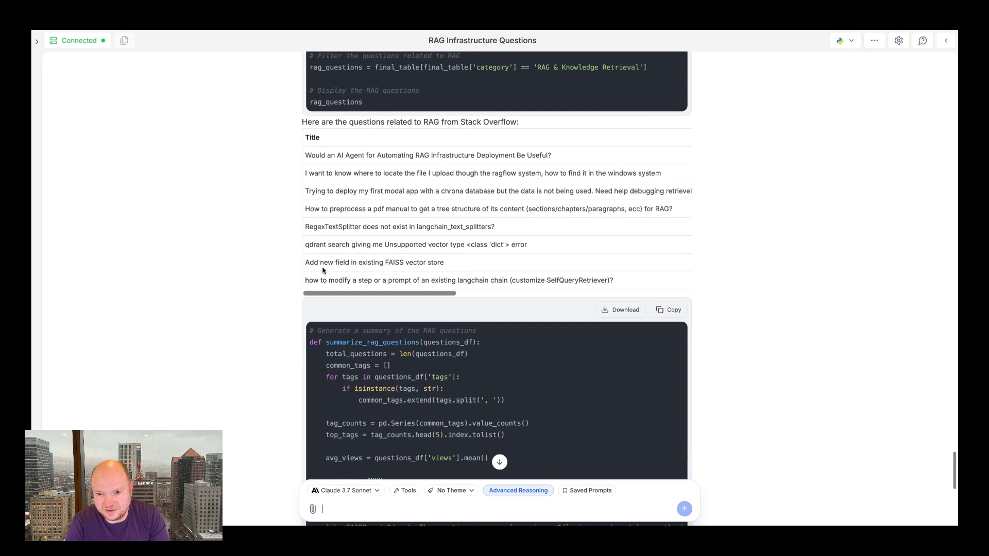
scroll(324, 268, down, 1)
scroll(283, 251, down, 9)
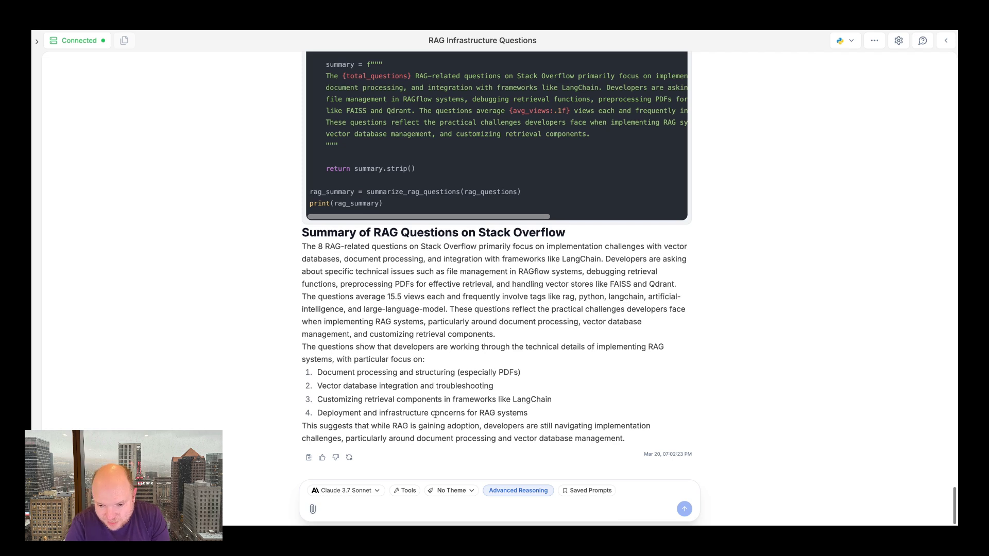
Read the RAG summary's findings and focus areas, highlighting the item on vector database integration and troubleshooting.
drag(500, 427, 340, 285)
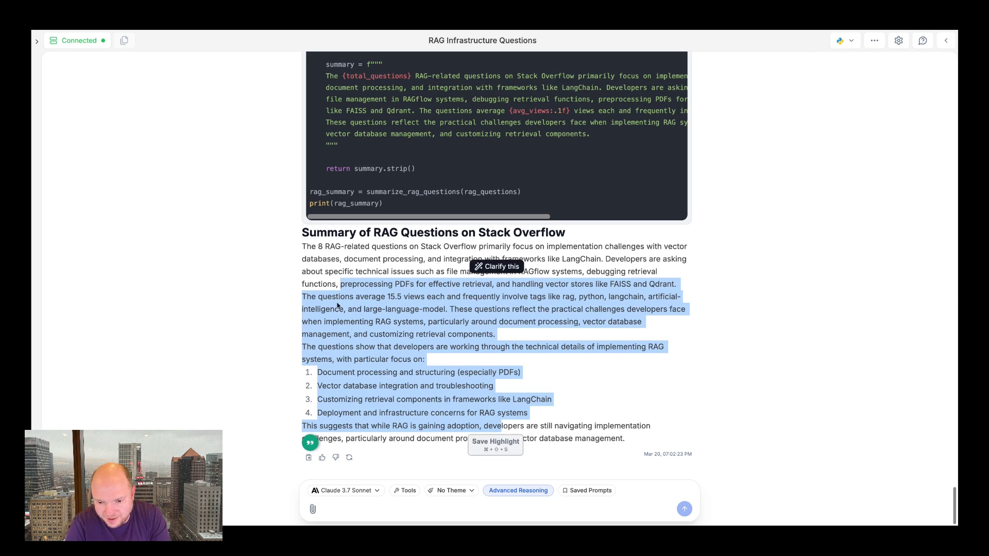
click(337, 305)
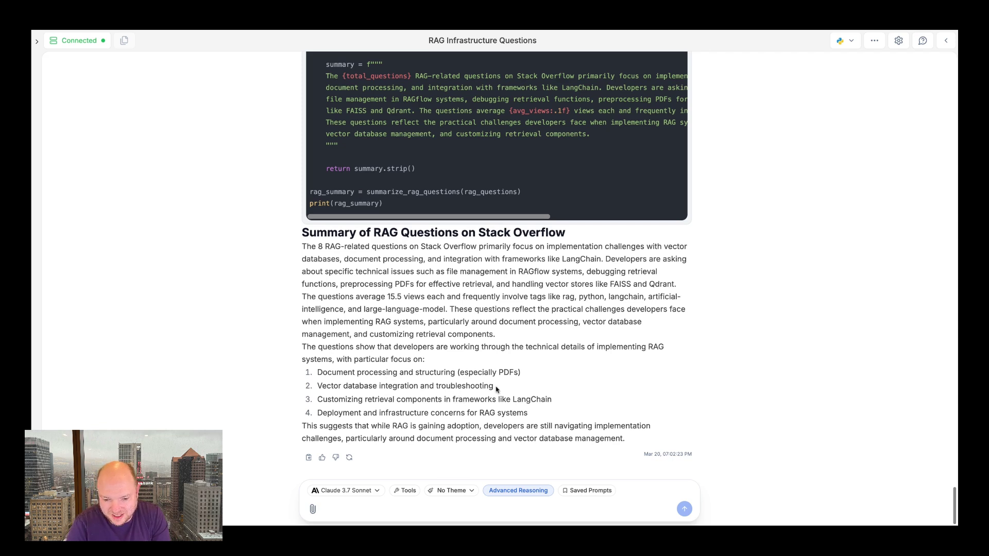
drag(497, 390, 312, 388)
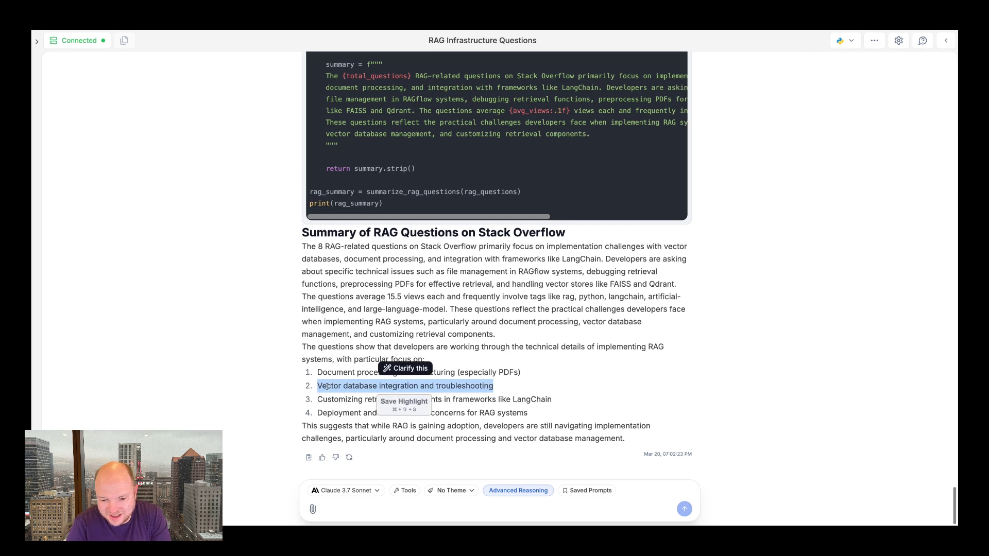
click(356, 388)
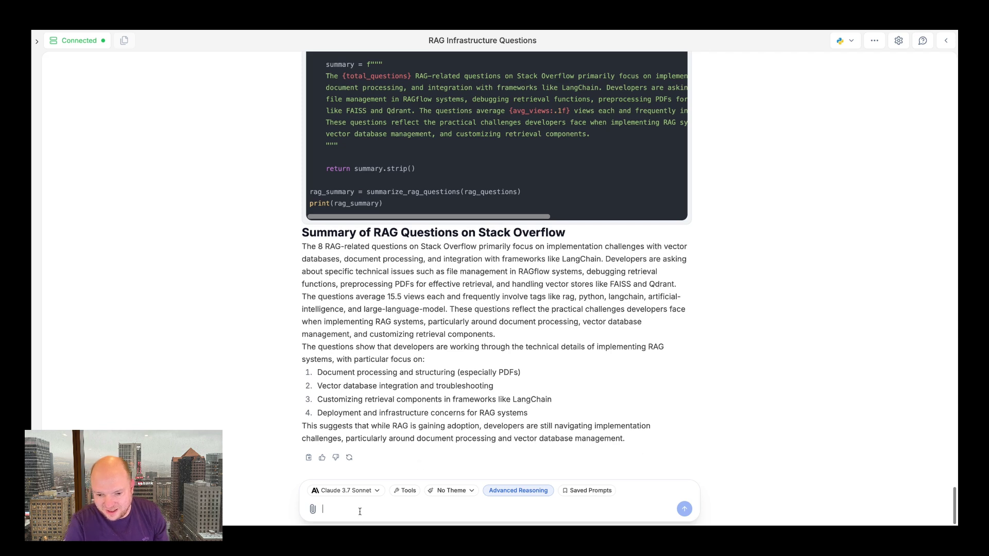
Send the follow-up "what vector database integration issus did you find? YOu can fetch more questions from stackoverflow api if you need to.".
text(what vector database integration )
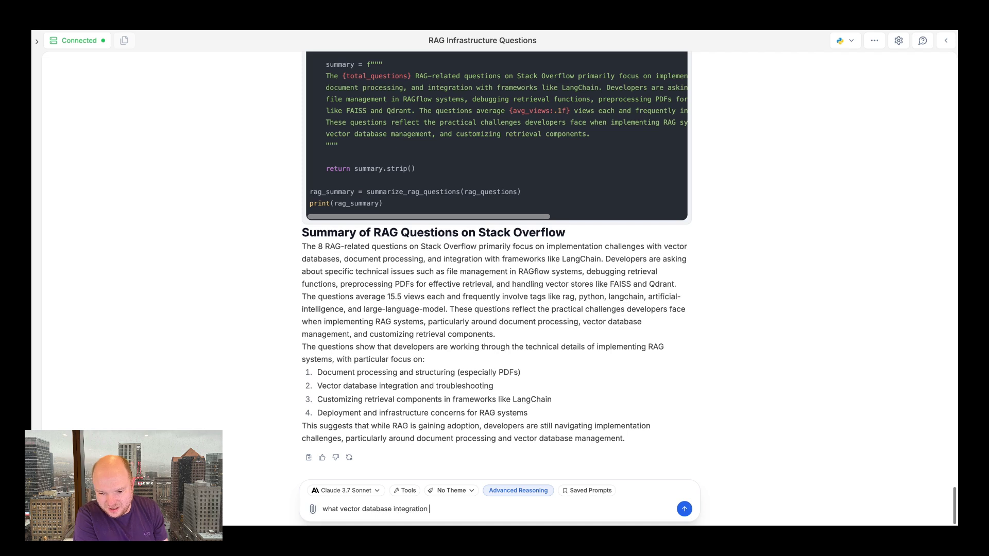
text(issus did you find)
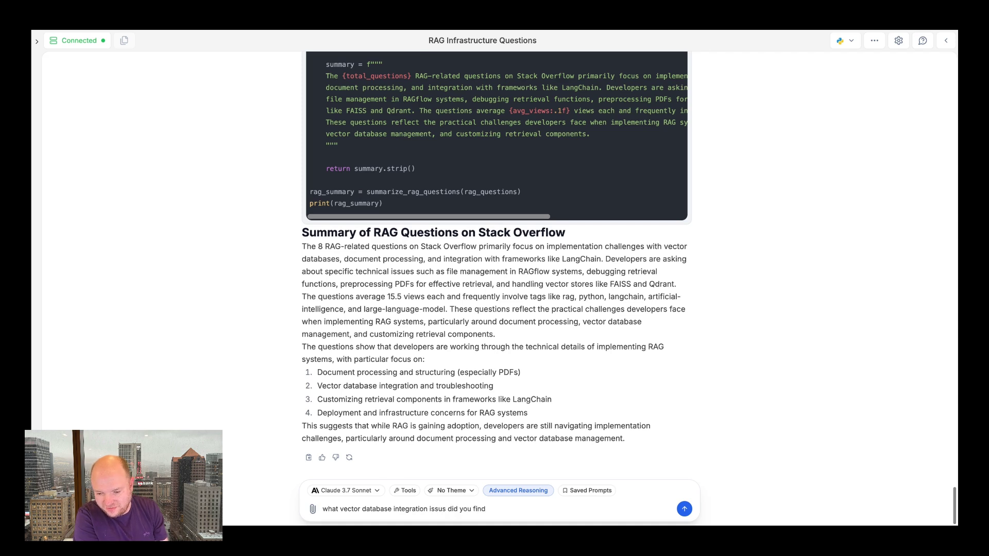
text(? YOu can )
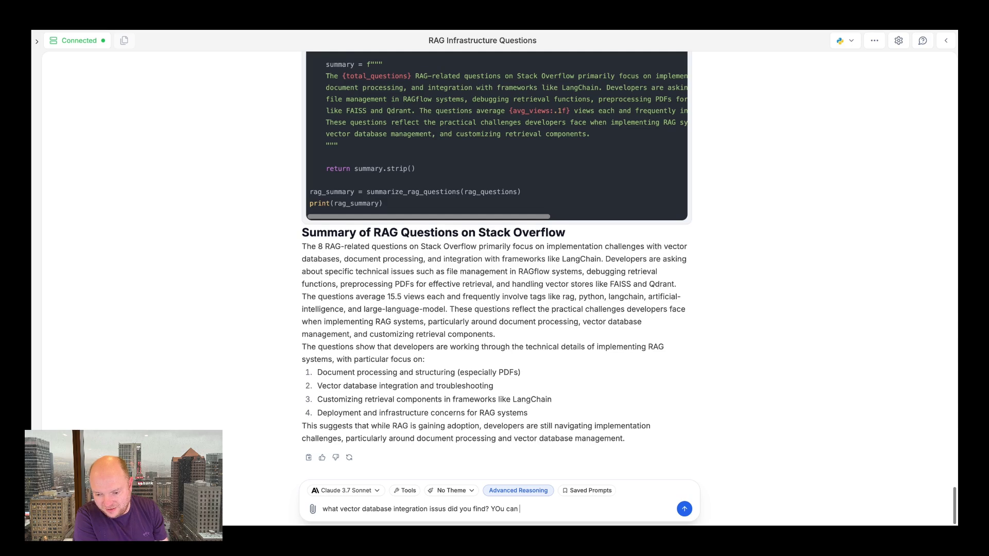
text(fetch more que)
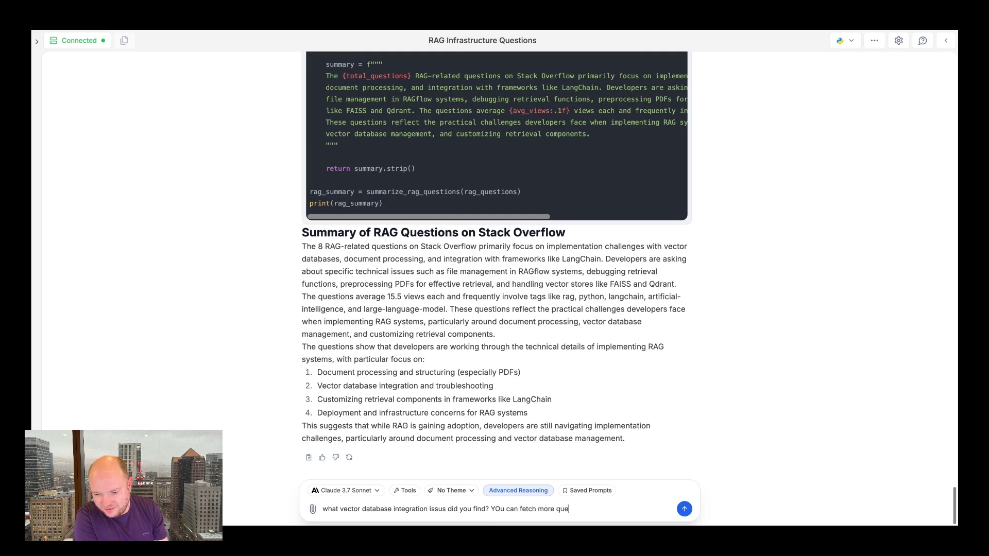
text(stions from stackoverfapi)
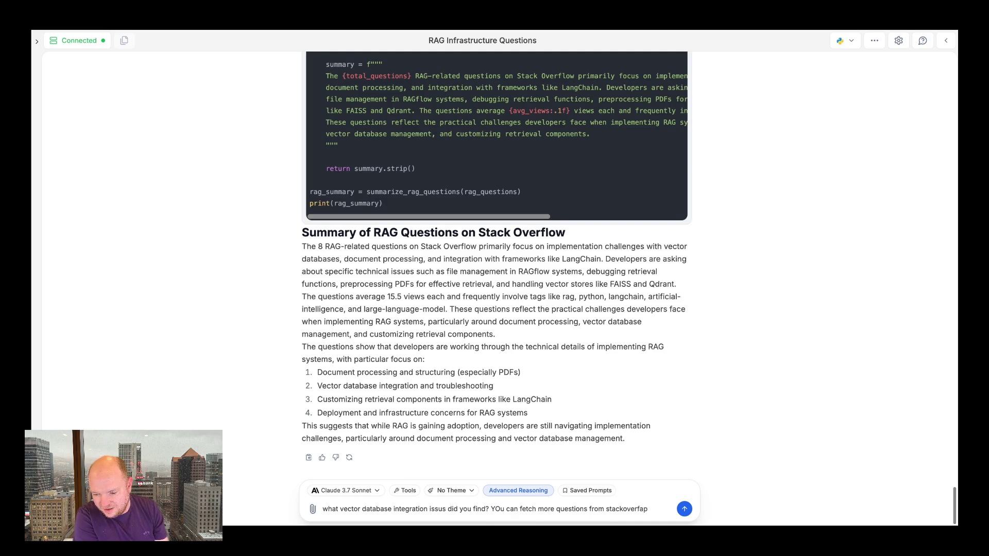
key(BackSpace)
key(BackSpace)
text(low a)
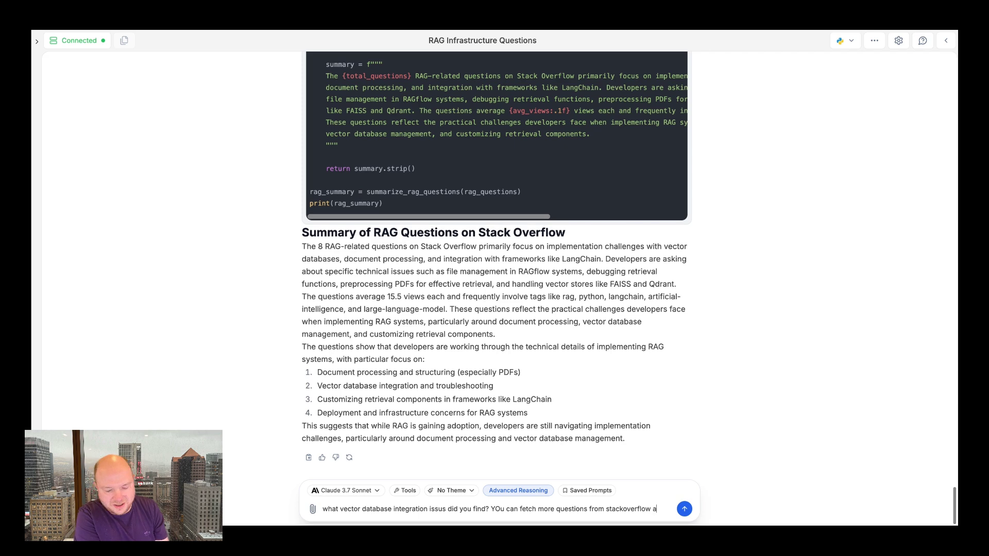
text(pi if you need to)
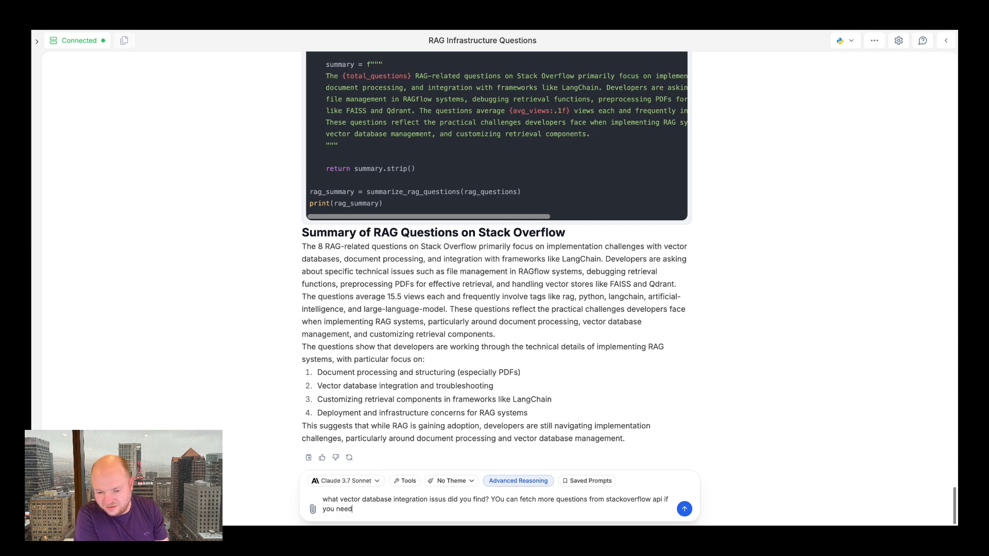
key(Return)
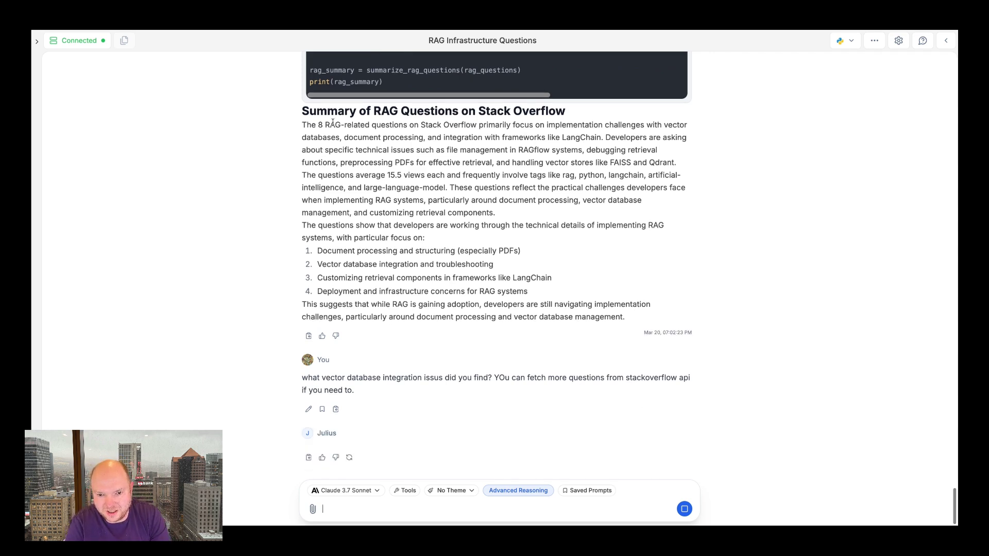
Check the question count for the RAG & Knowledge Retrieval category in the earlier summary table.
scroll(329, 154, up, 10)
scroll(329, 129, up, 1)
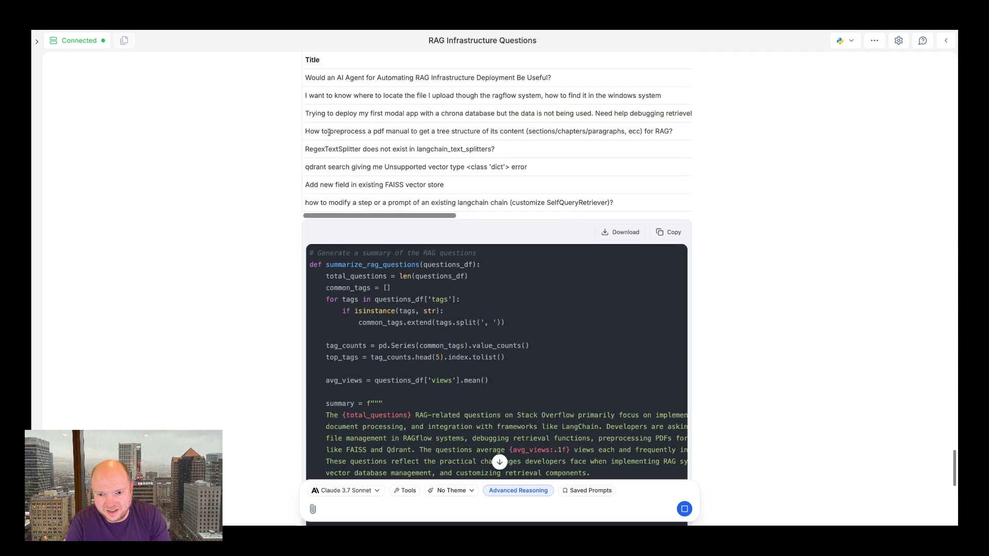
scroll(328, 133, up, 5)
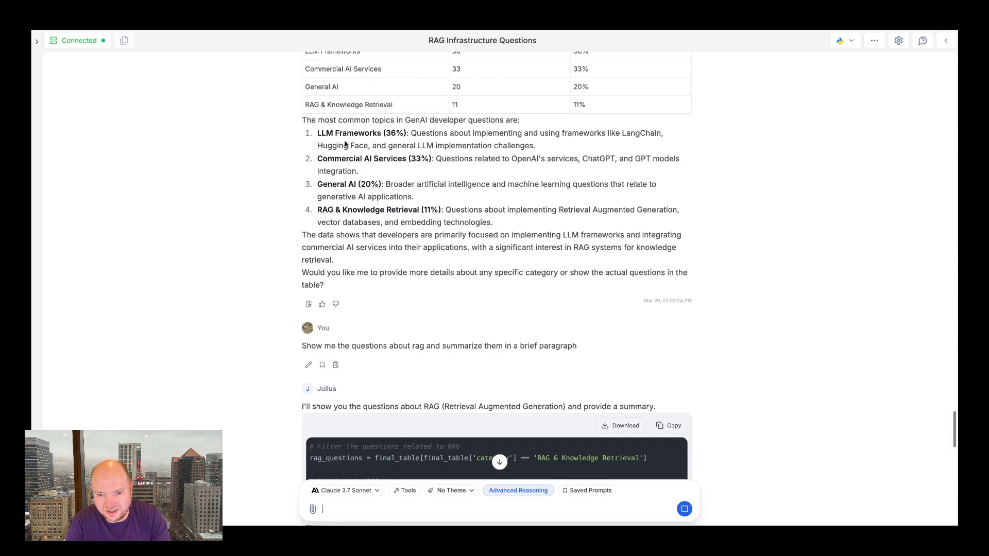
scroll(345, 144, up, 2)
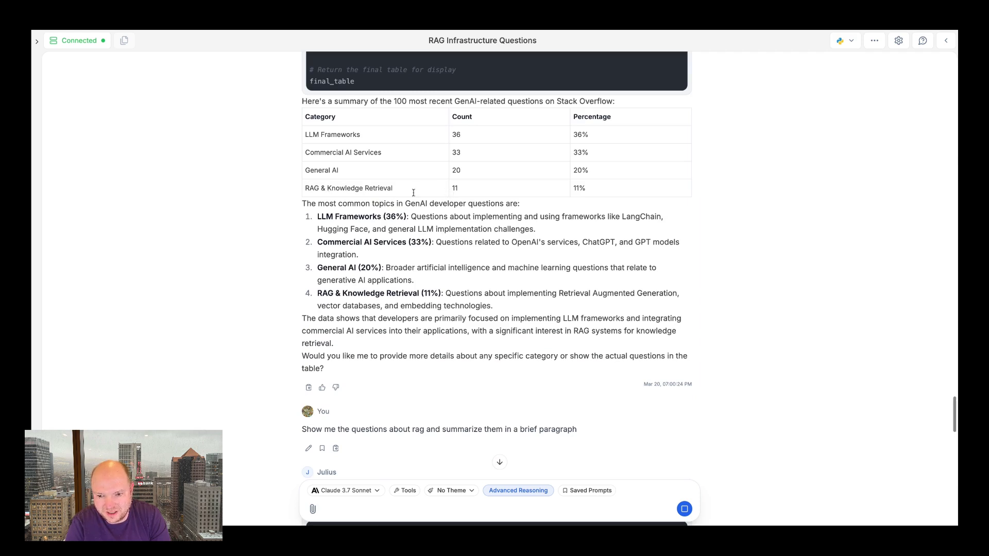
double_click(455, 188)
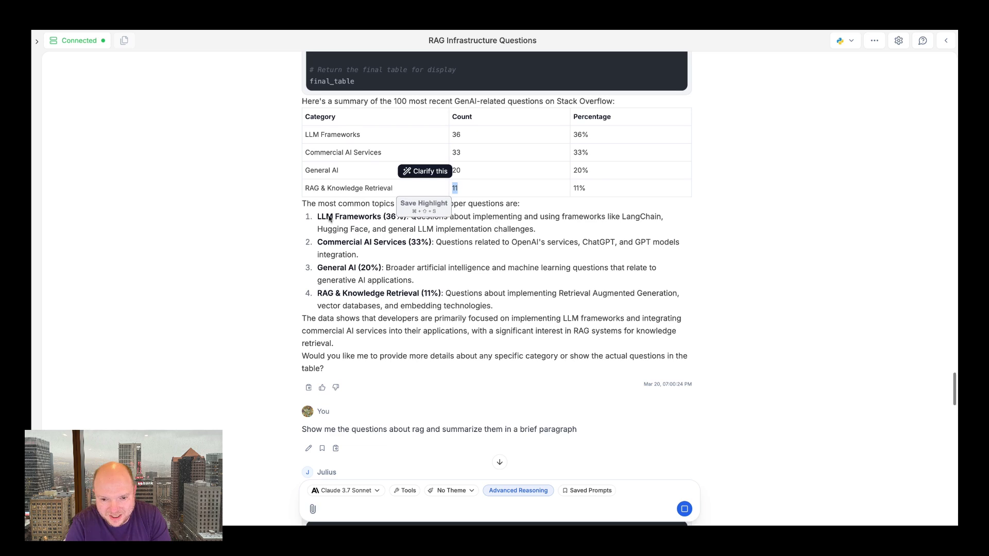
Examine which tags the new response fetches questions for and how its code categorizes the vector database issues.
scroll(325, 216, down, 5)
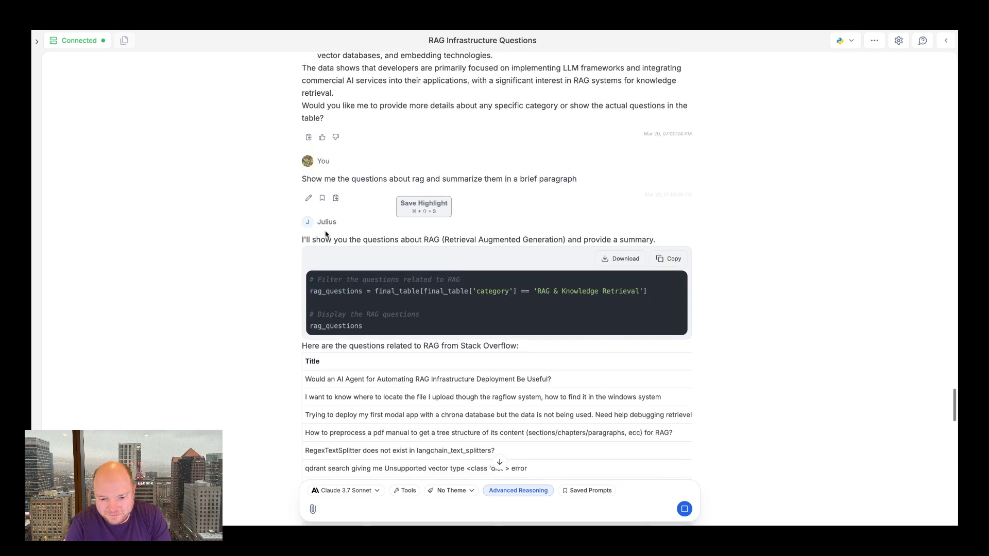
scroll(330, 258, down, 15)
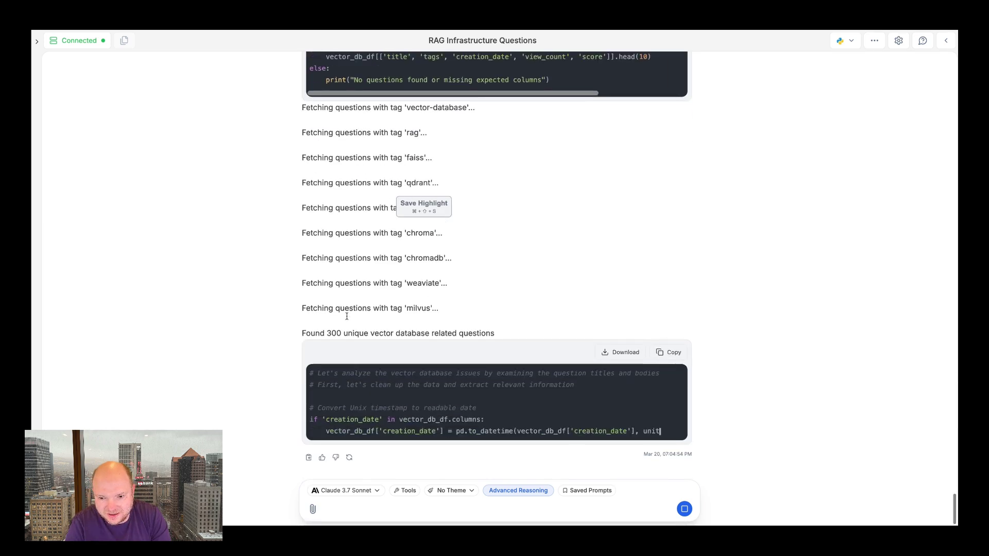
scroll(367, 205, up, 3)
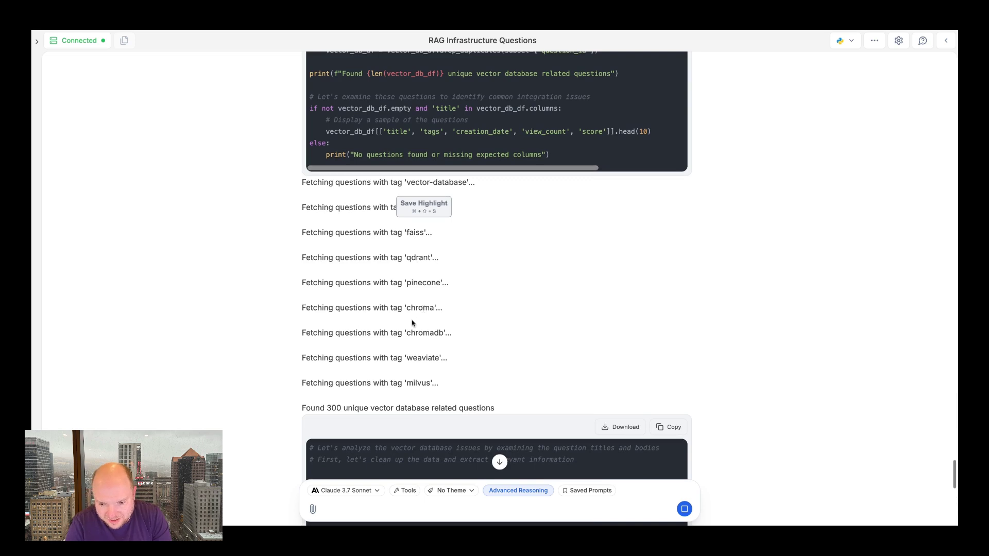
scroll(409, 322, down, 6)
scroll(394, 322, down, 2)
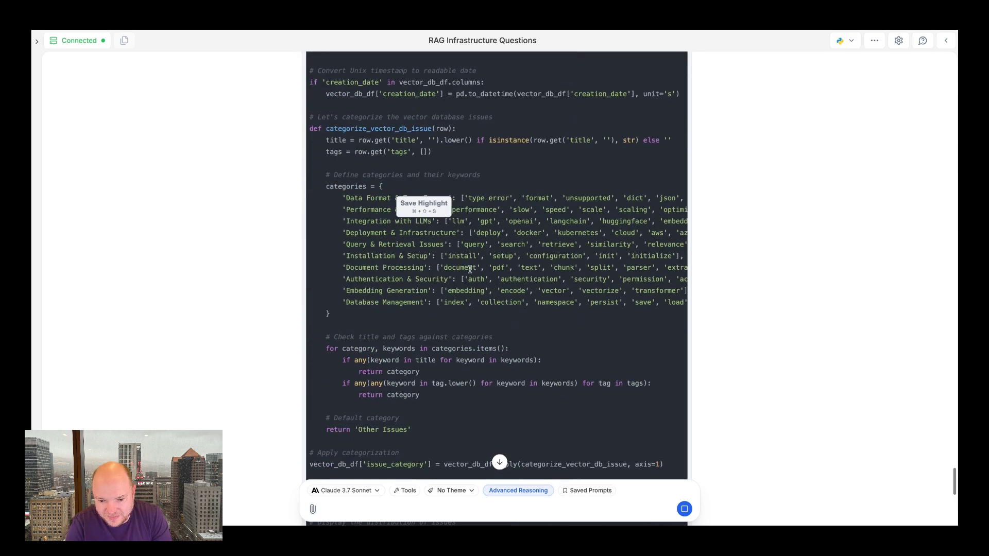
Review the distribution of vector database integration issues, the example questions per category and the database mentions.
scroll(470, 269, down, 8)
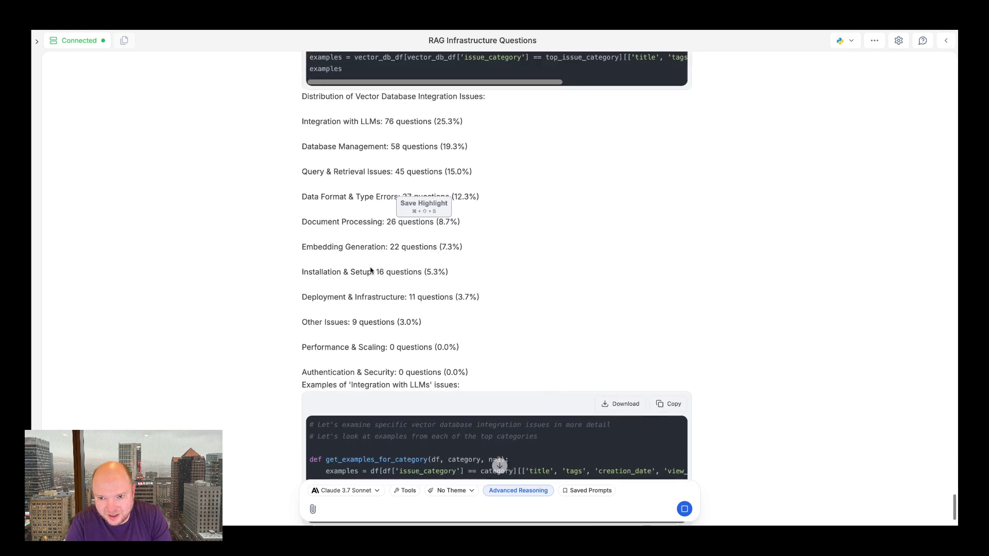
scroll(367, 271, up, 1)
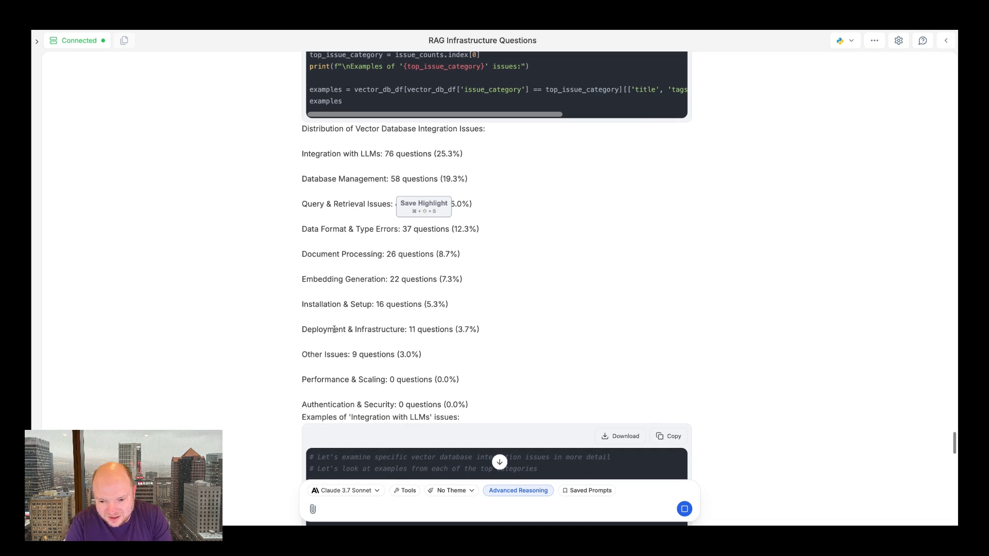
scroll(336, 340, down, 10)
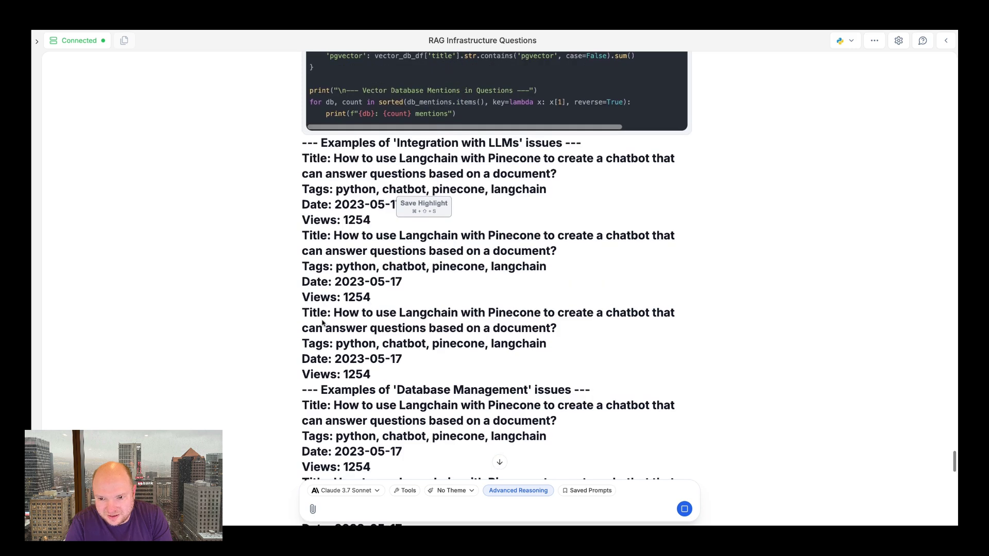
scroll(355, 206, down, 15)
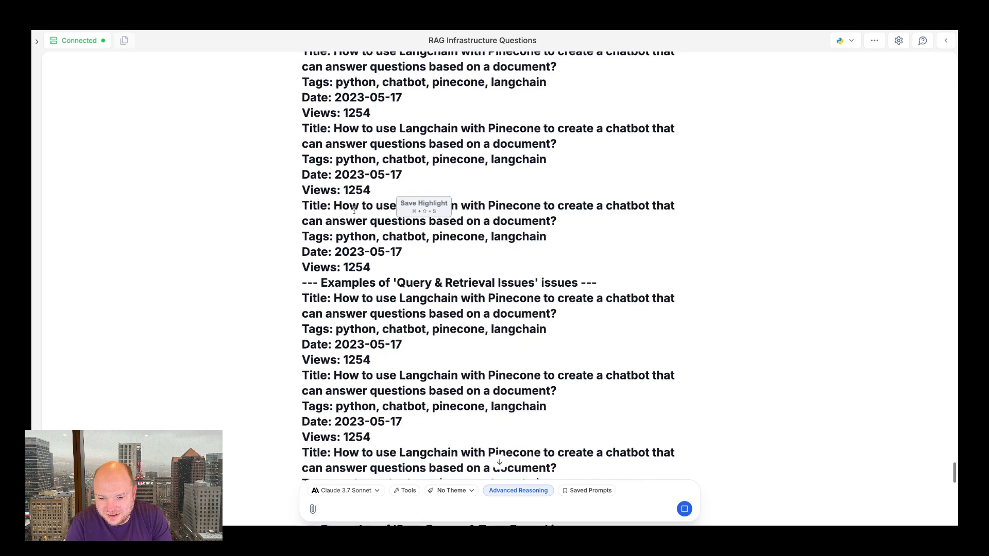
scroll(354, 211, up, 1)
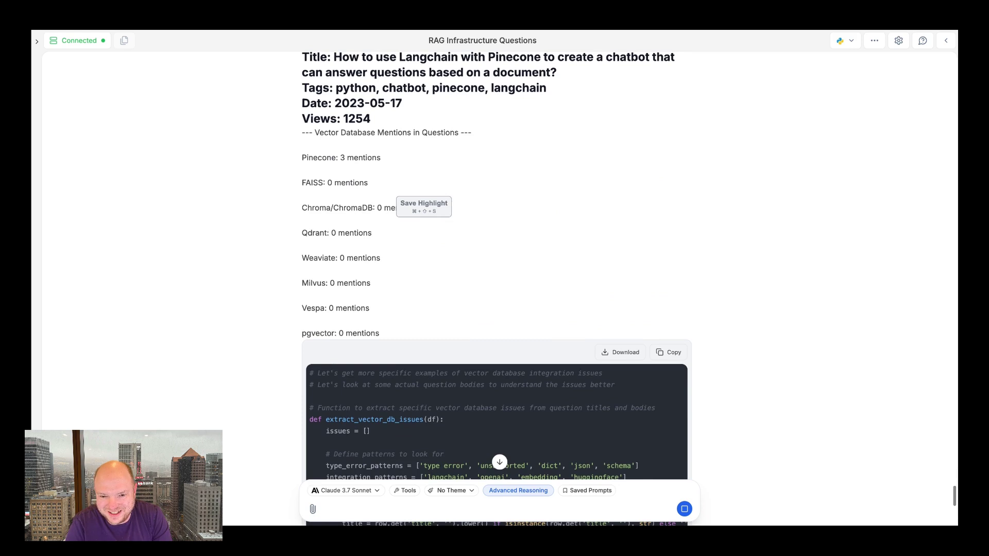
Read the closing summary of vector database integration issues and the example errors listed just before it.
scroll(356, 206, down, 15)
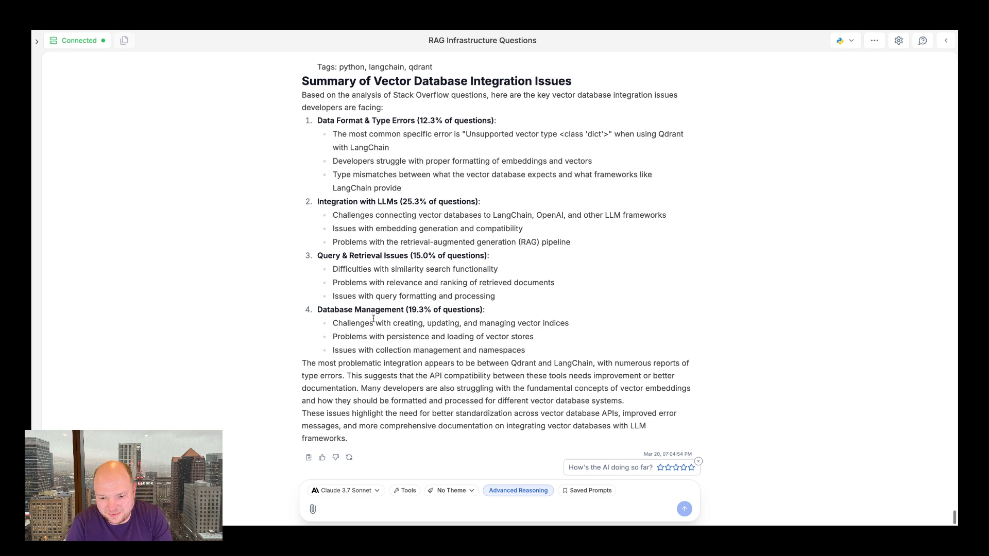
scroll(374, 294, up, 2)
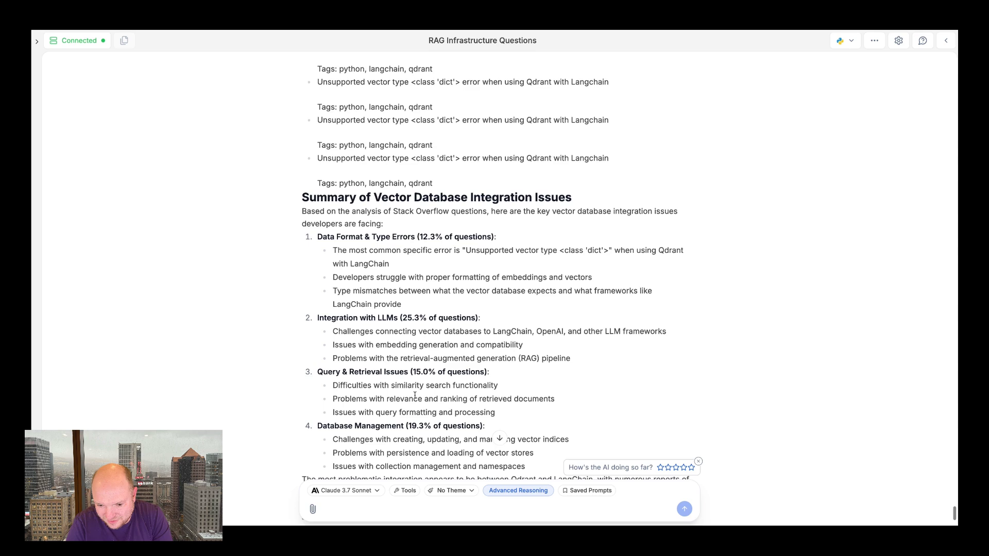
scroll(415, 396, down, 3)
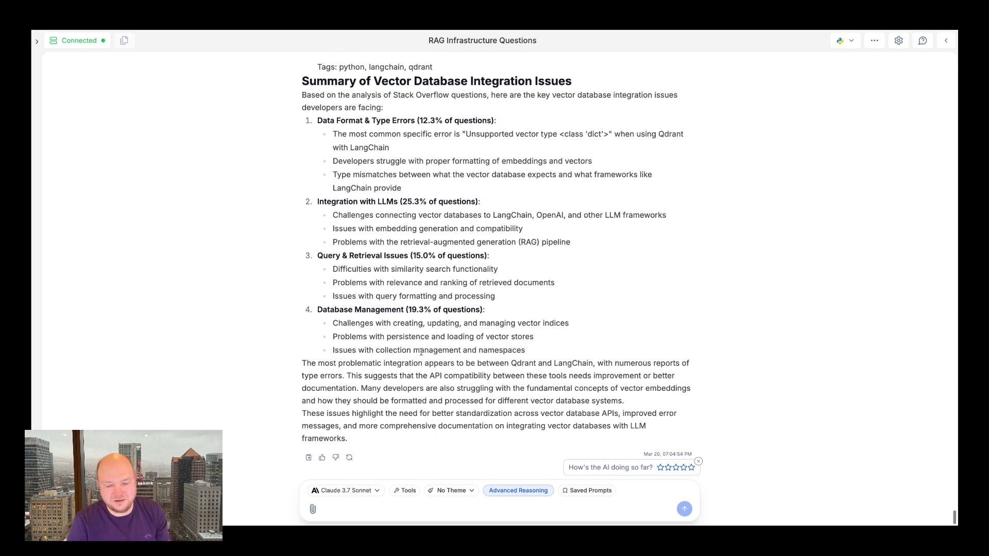
Send the follow-up "Can you create a quick bar chart for these categories.".
click(372, 504)
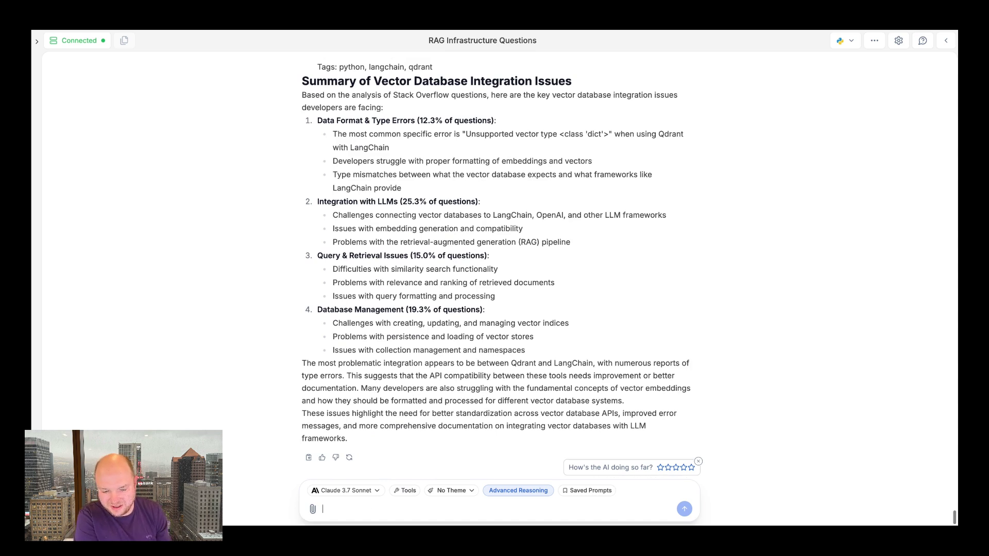
text(Can you create a quick bar chart for these categories.)
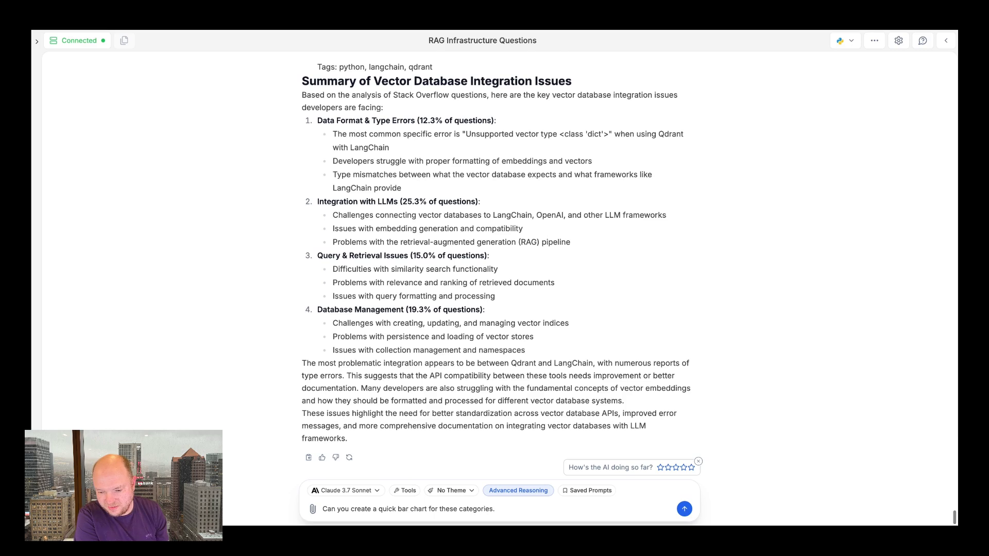
key(Return)
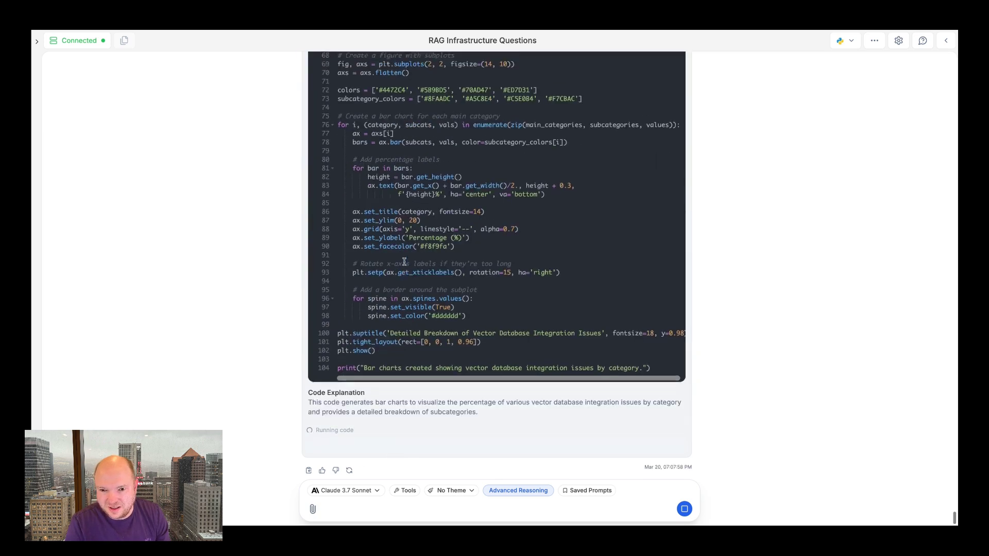
Inspect the generated Python chart code and the resulting bar charts with the detailed breakdown of each issue category.
scroll(404, 262, up, 3)
scroll(404, 262, up, 10)
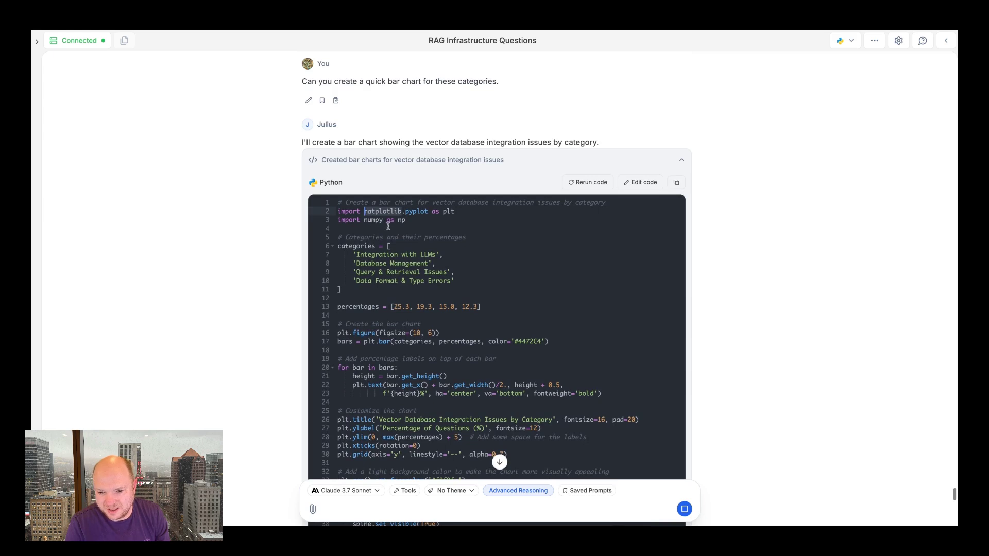
scroll(363, 279, down, 12)
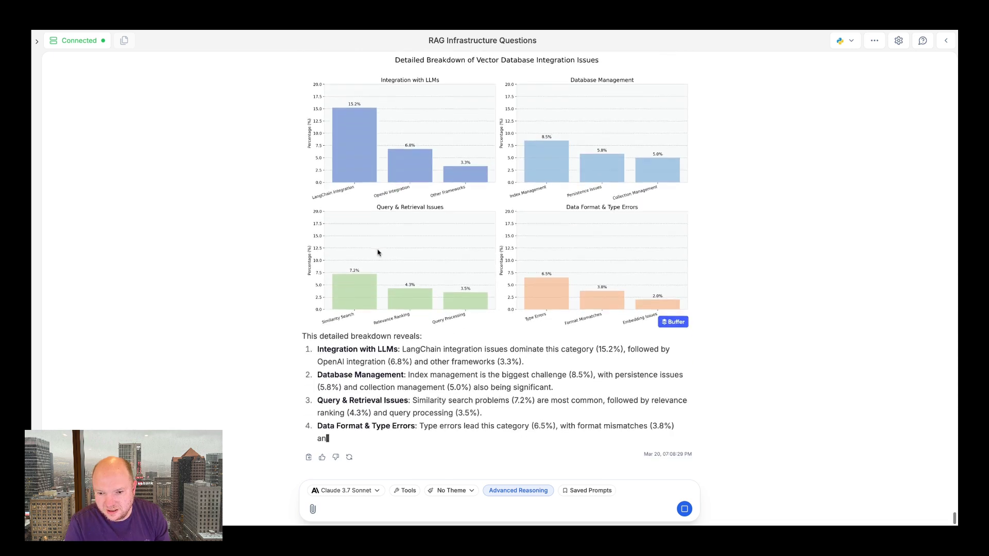
scroll(325, 276, up, 4)
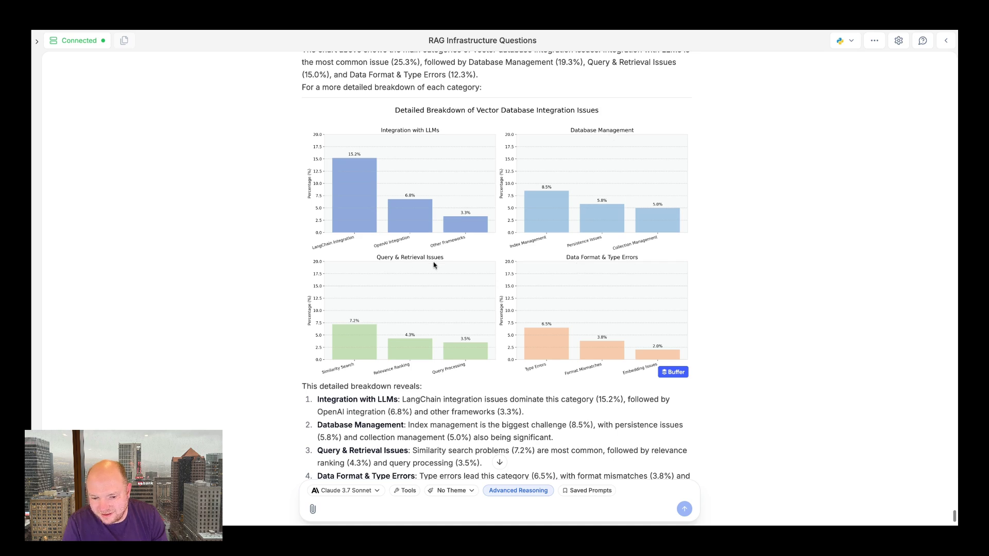
scroll(416, 287, down, 3)
scroll(415, 287, up, 4)
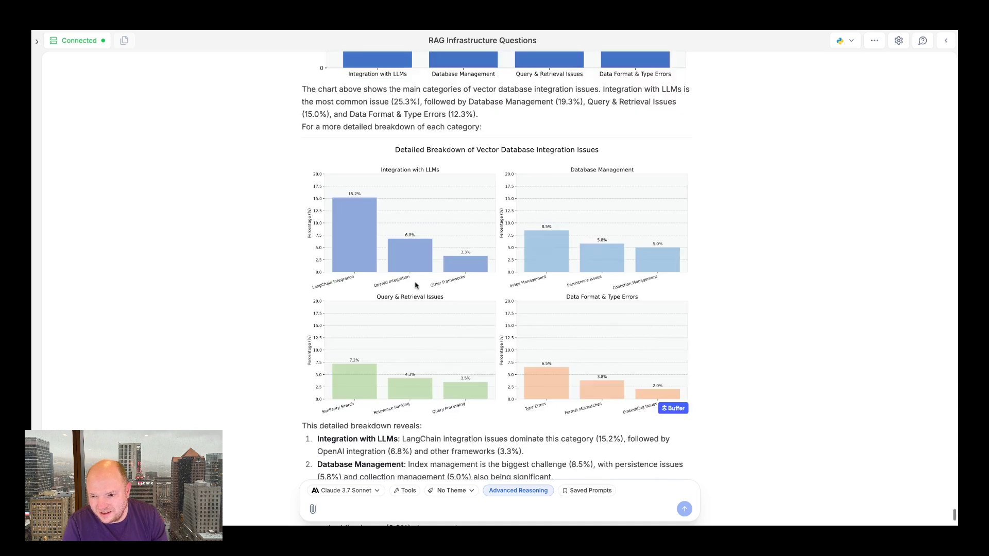